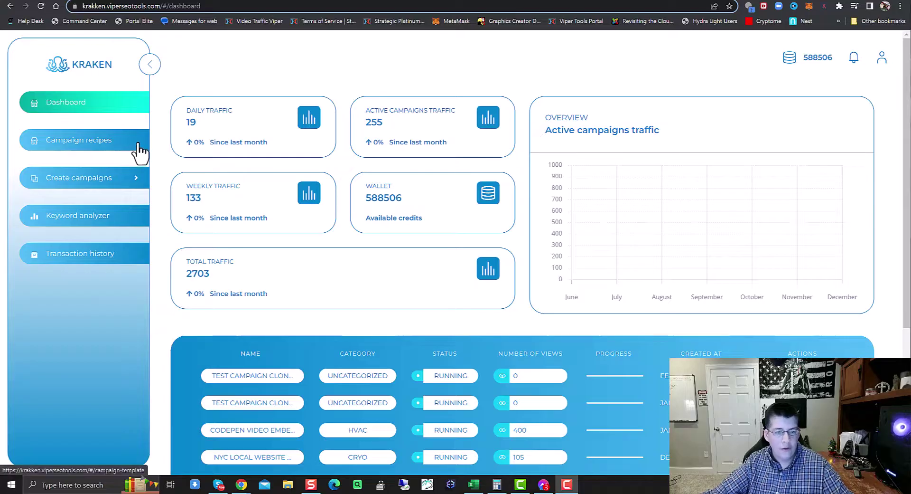
Step: Open the campaign recipe creation page from the Create campaigns menu
left_click(99, 177)
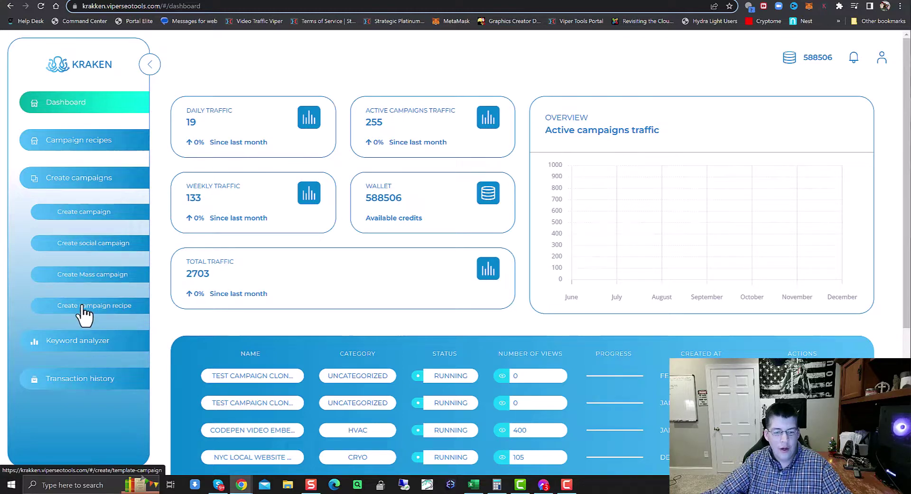
left_click(111, 306)
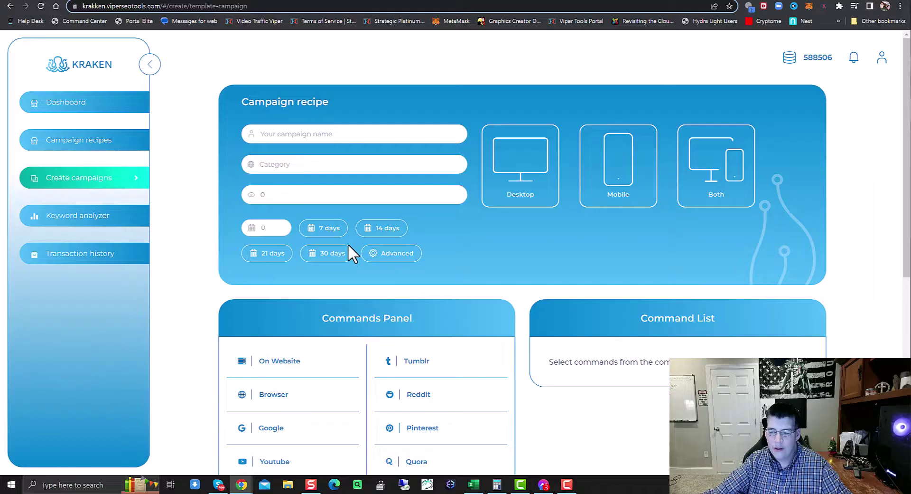
left_click(100, 190)
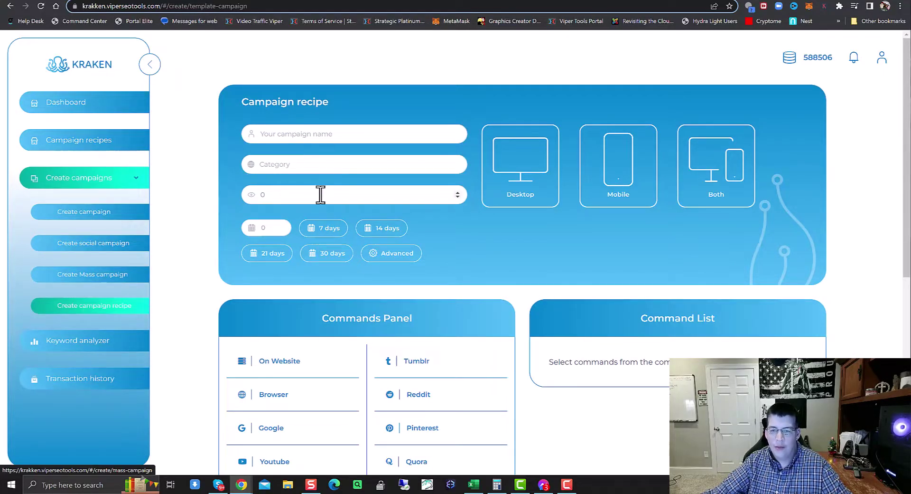
Step: Name the recipe 'Website Bounce Search', target both devices, and enter category 'bounce'
left_click(355, 135)
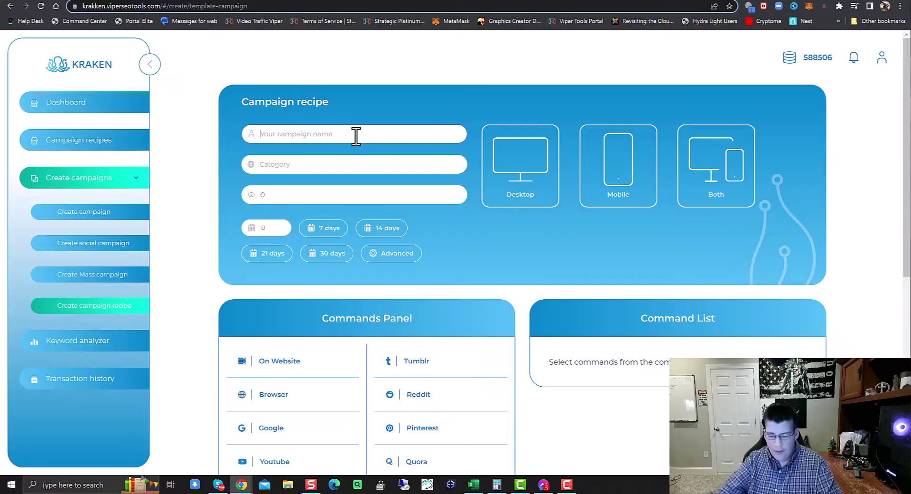
type("Google Cou")
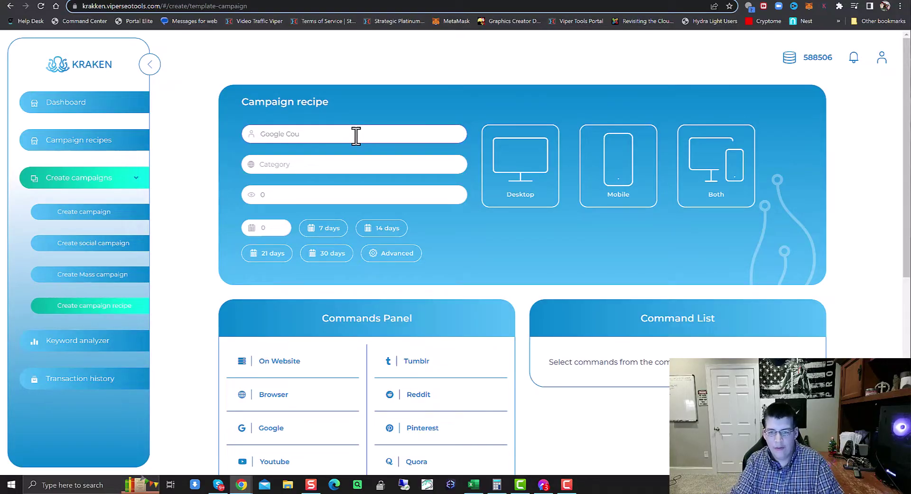
type("nounce Sear")
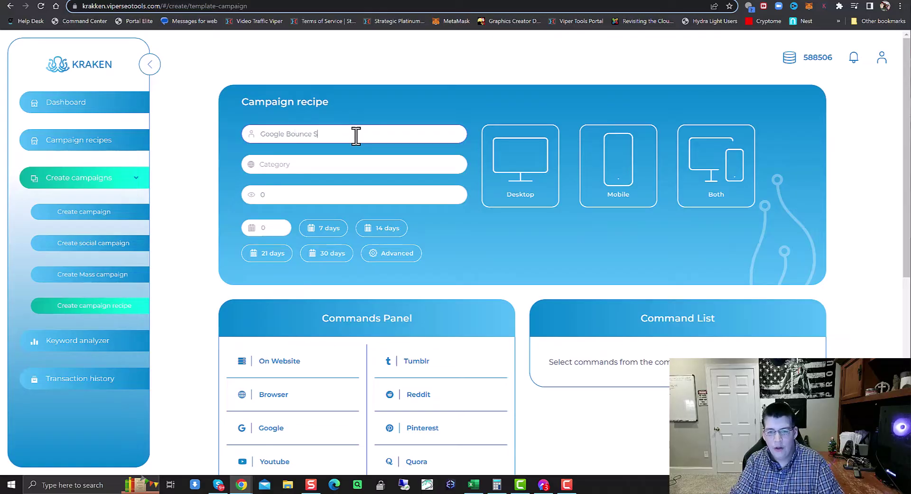
key("BackSpace")
key("BackSpace")
key("BackSpace")
key("BackSpace")
key("BackSpace")
key("BackSpace")
key("BackSpace")
key("BackSpace")
key("BackSpace")
key("BackSpace")
key("BackSpace")
key("BackSpace")
key("BackSpace")
key("BackSpace")
key("BackSpace")
key("BackSpace")
key("BackSpace")
key("BackSpace")
type("Website C")
key("BackSpace")
type("Bounce Search")
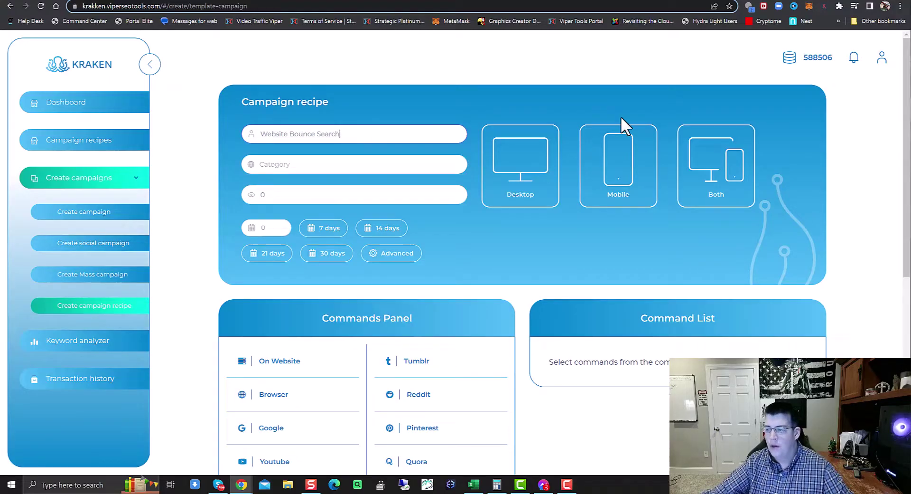
left_click(731, 176)
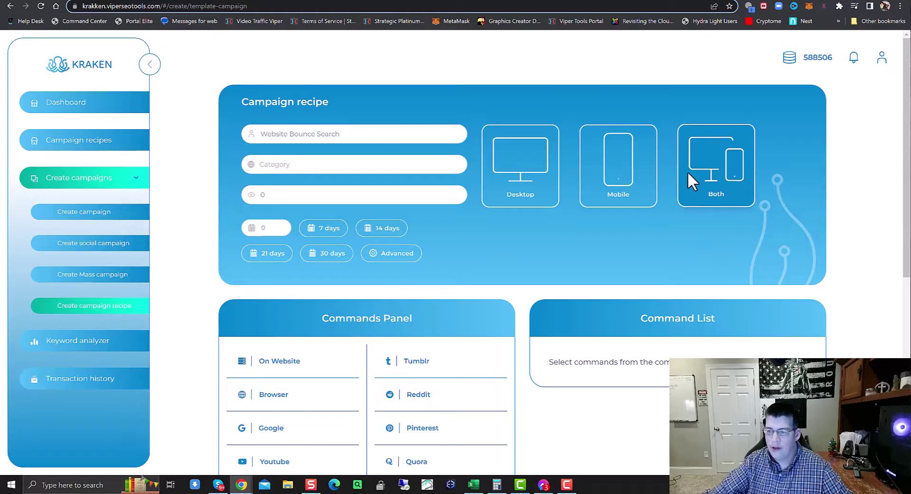
left_click(432, 167)
type("bounce")
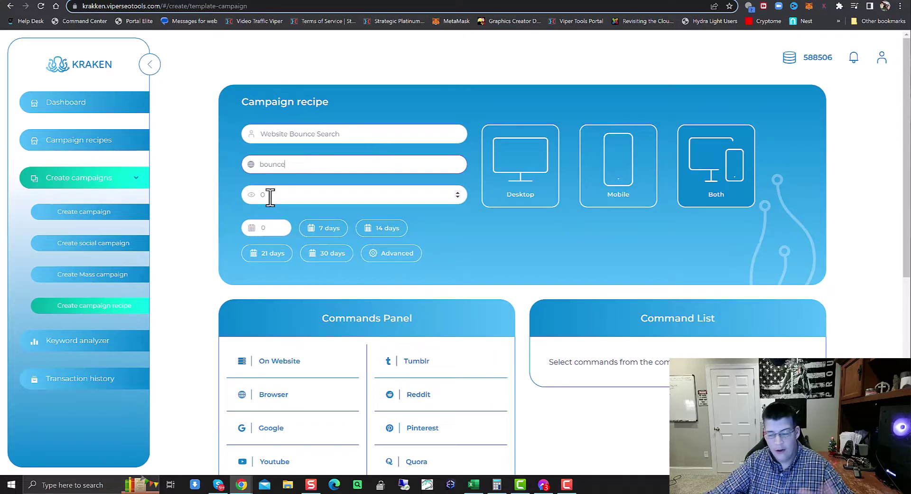
scroll(203, 279, "down", 2)
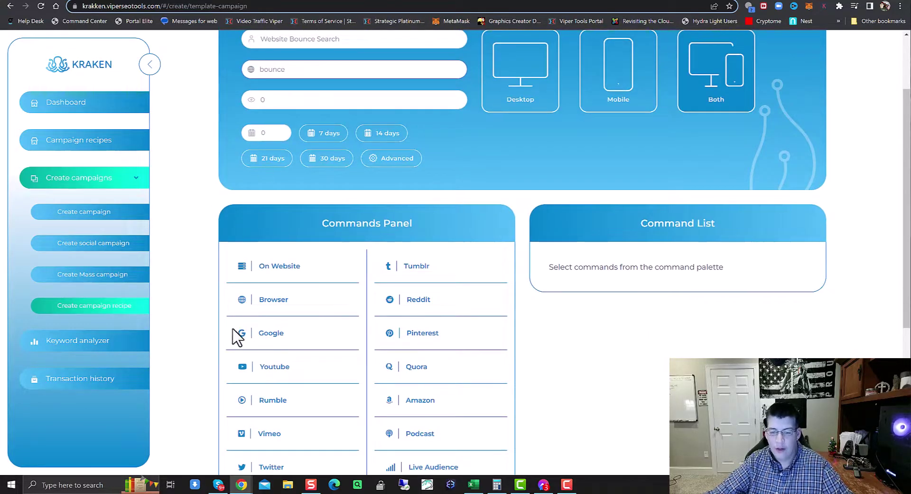
scroll(242, 327, "down", 3)
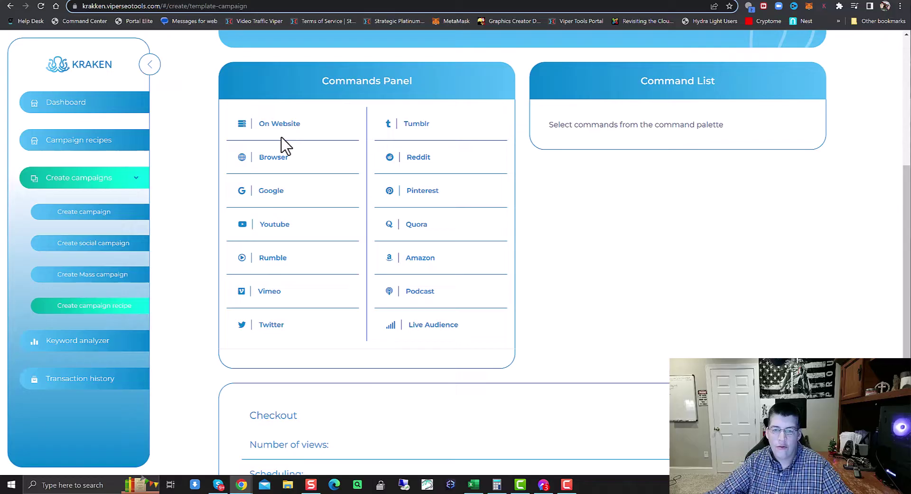
left_click(275, 190)
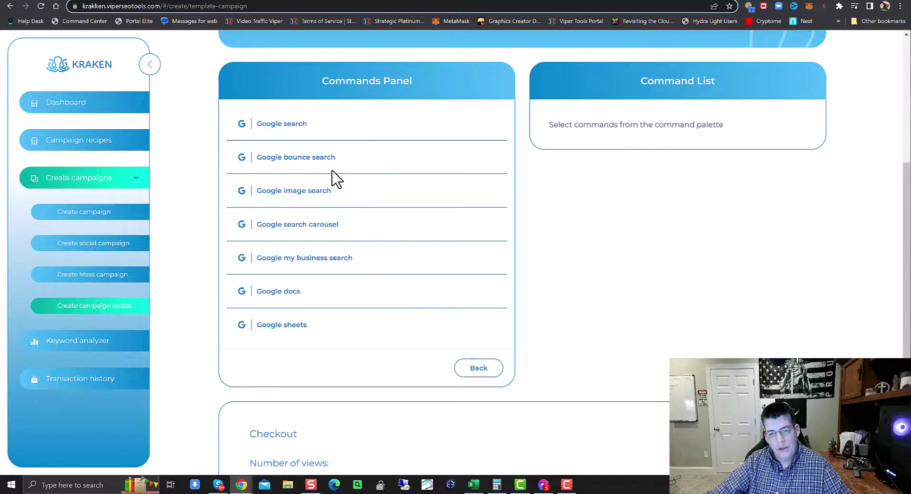
left_click(314, 157)
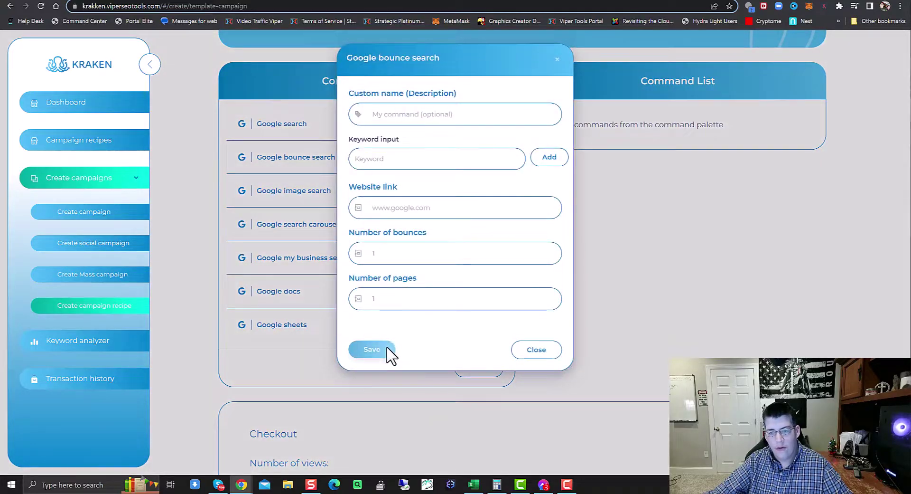
left_click(409, 114)
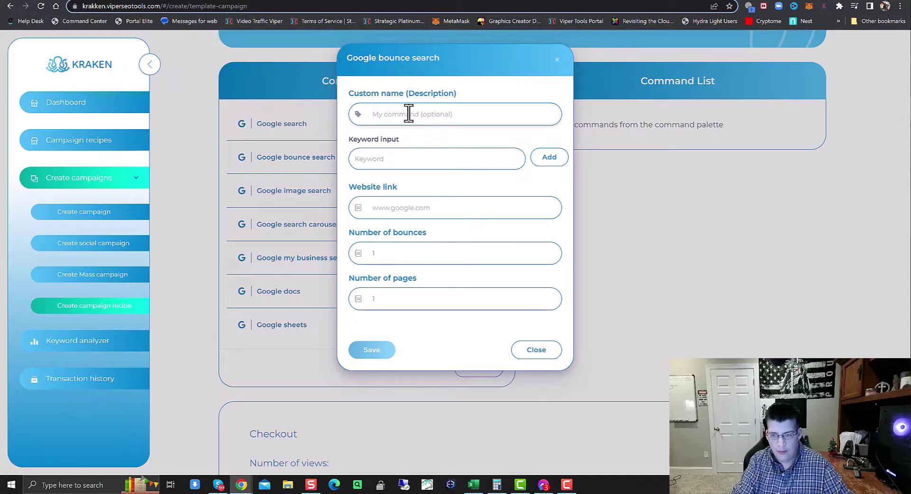
type("Bounce Search")
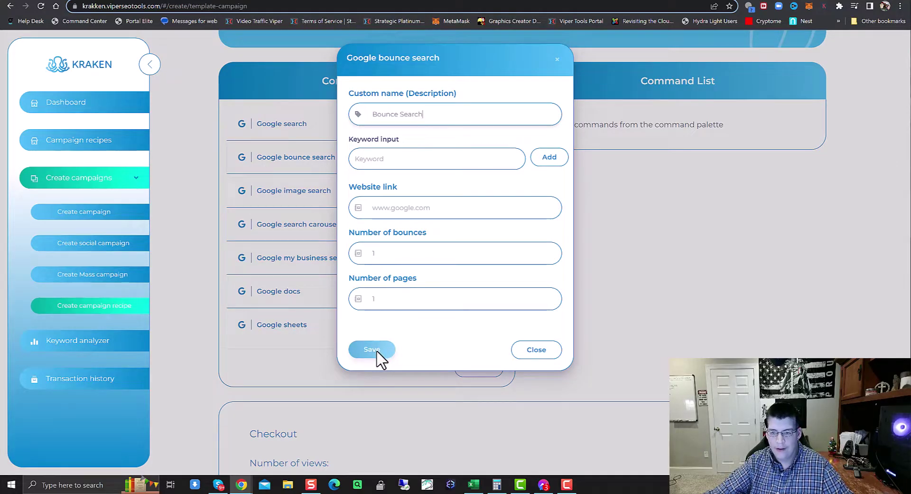
left_click(408, 213)
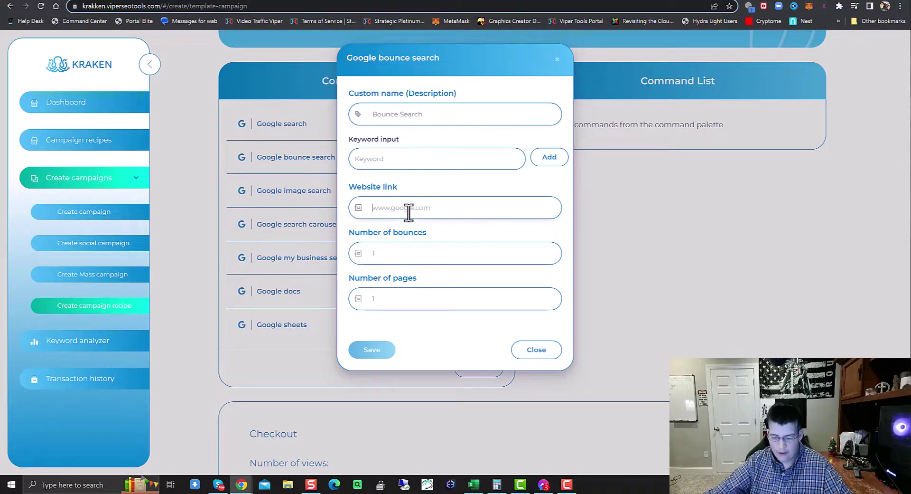
type("www.google.com")
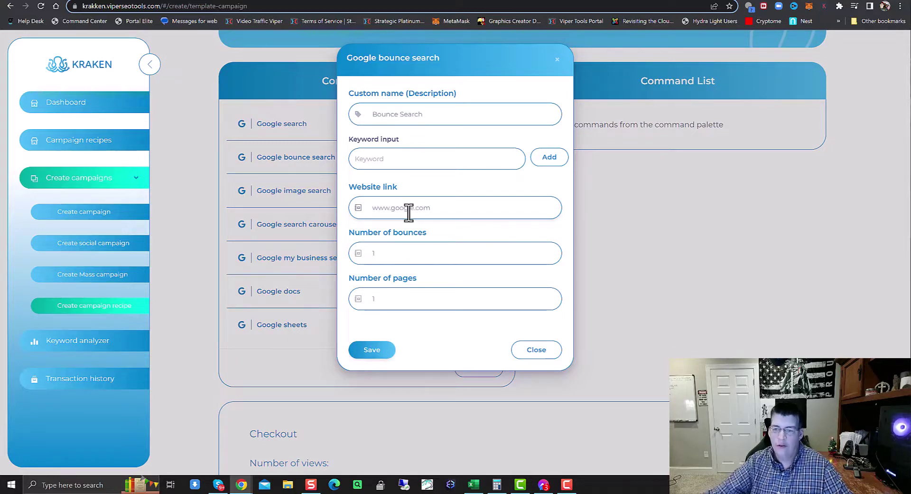
left_click(371, 355)
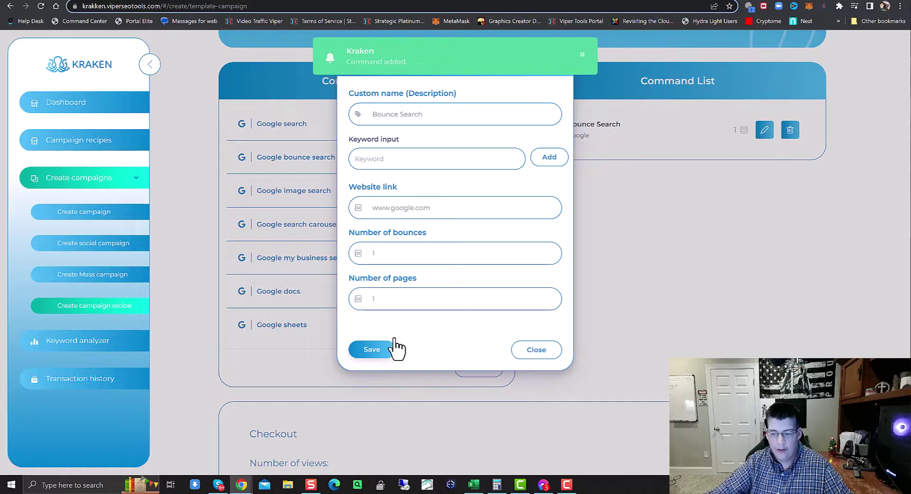
left_click(534, 356)
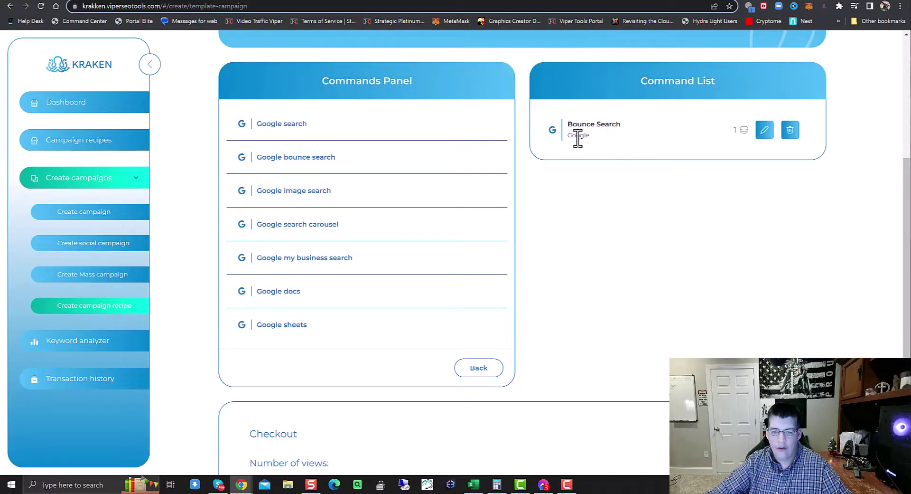
Step: Add a Browser Change location command named 'Location Change' and drag it above Bounce Search
left_click(481, 369)
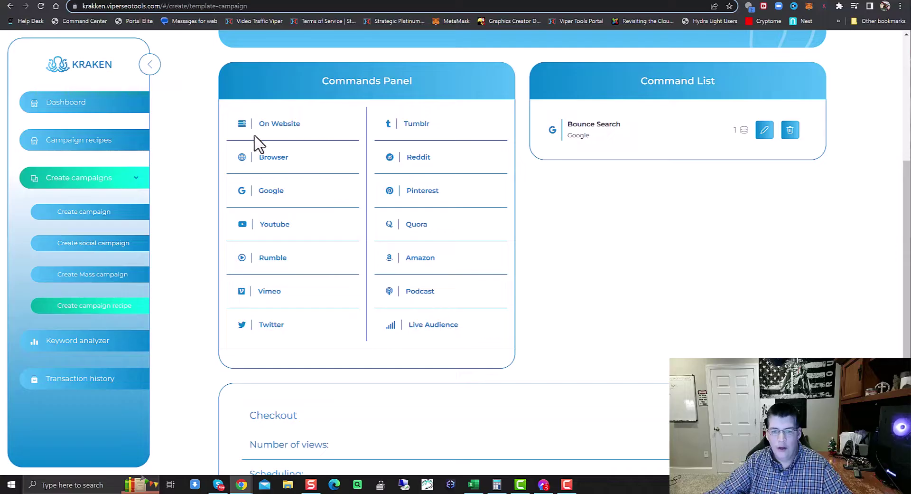
left_click(271, 158)
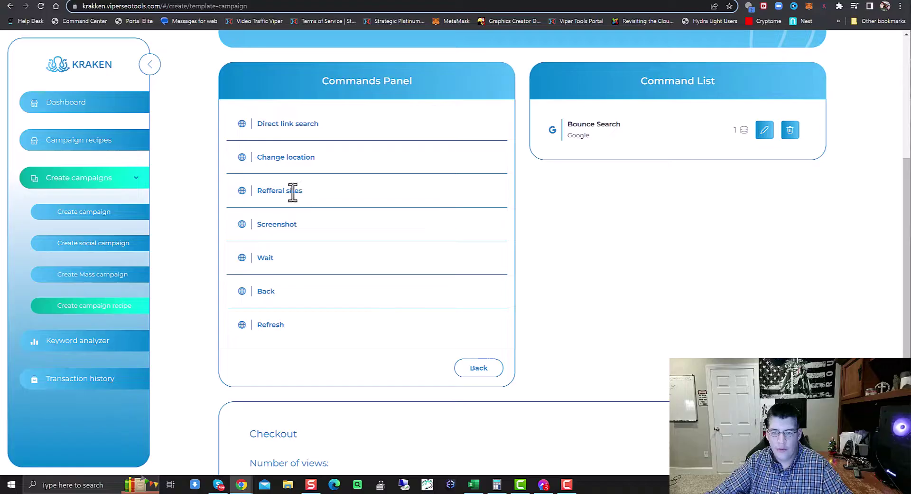
left_click(291, 156)
scroll(378, 446, "down", 3)
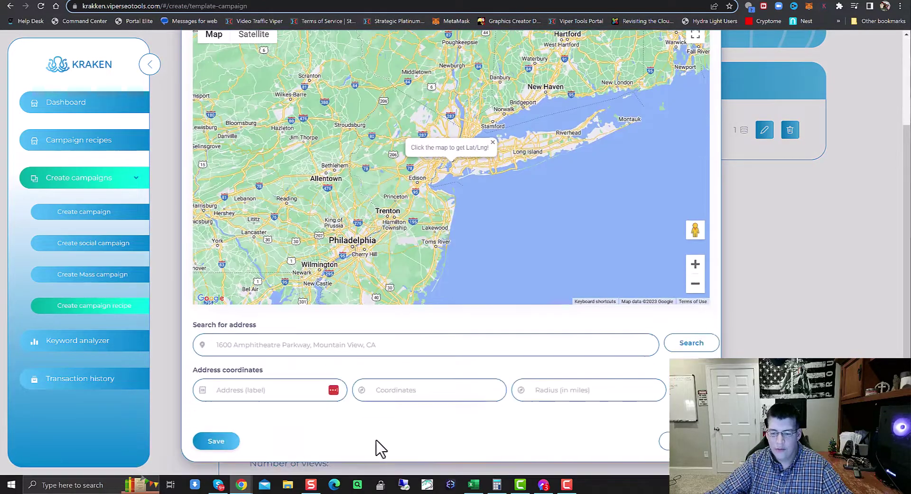
scroll(399, 437, "up", 3)
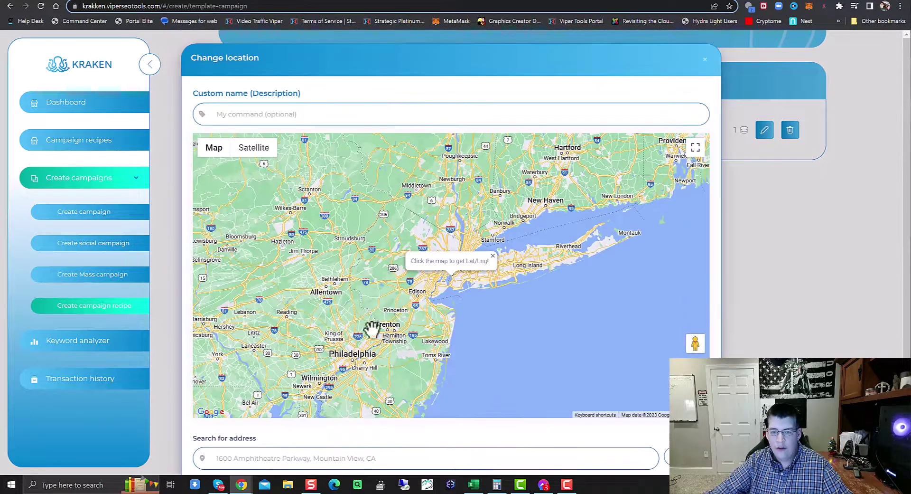
left_click(291, 117)
type("Location Change")
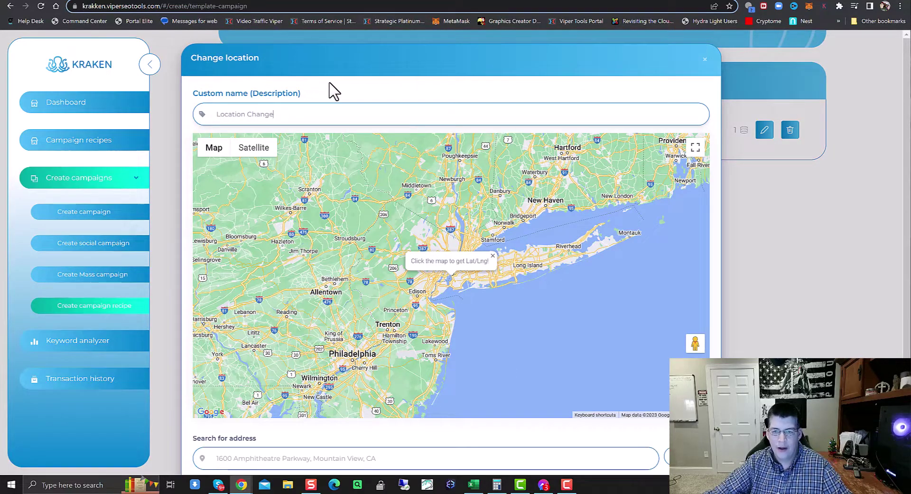
scroll(334, 114, "down", 3)
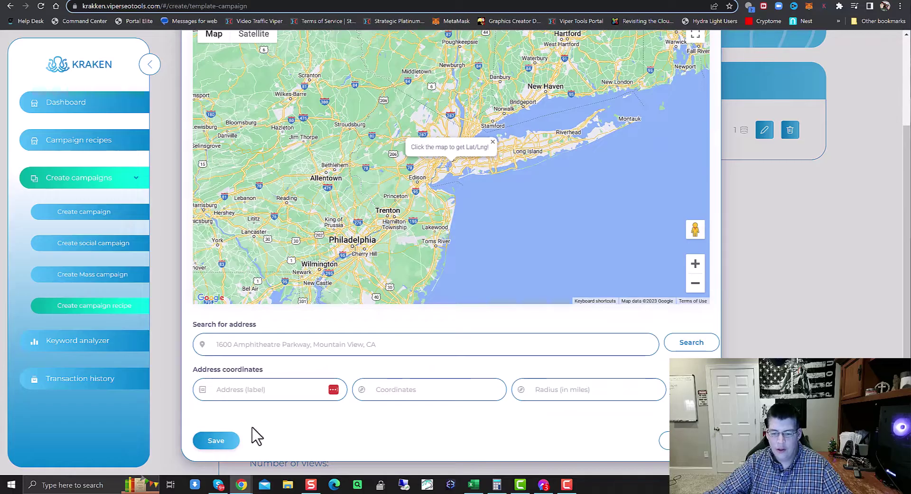
left_click(223, 441)
left_click(739, 297)
left_click_drag(600, 189, 591, 137)
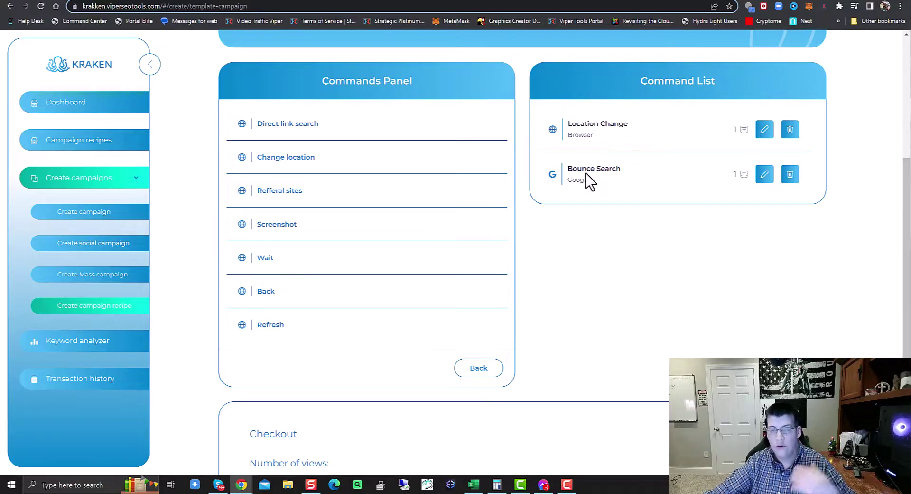
Step: Update Bounce Search to 3 bounces, then add a one-minute Browser Wait step
left_click(765, 175)
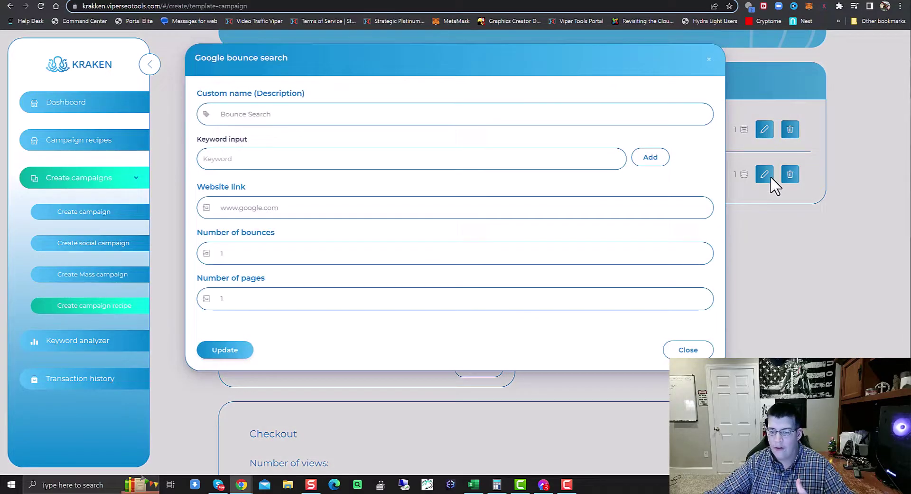
left_click(221, 252)
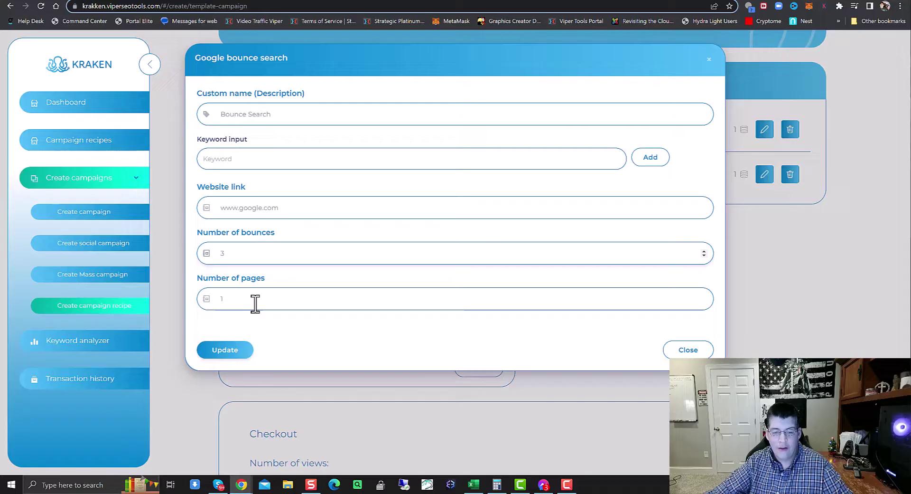
left_click(231, 259)
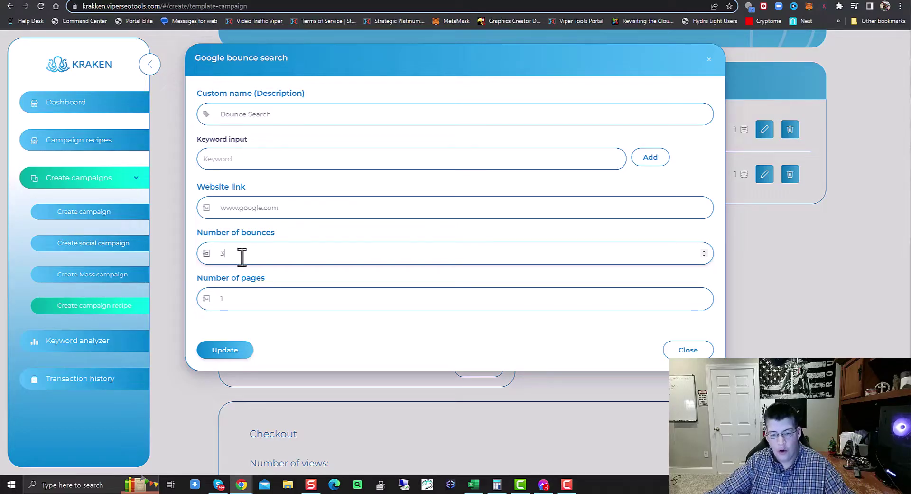
left_click(255, 211)
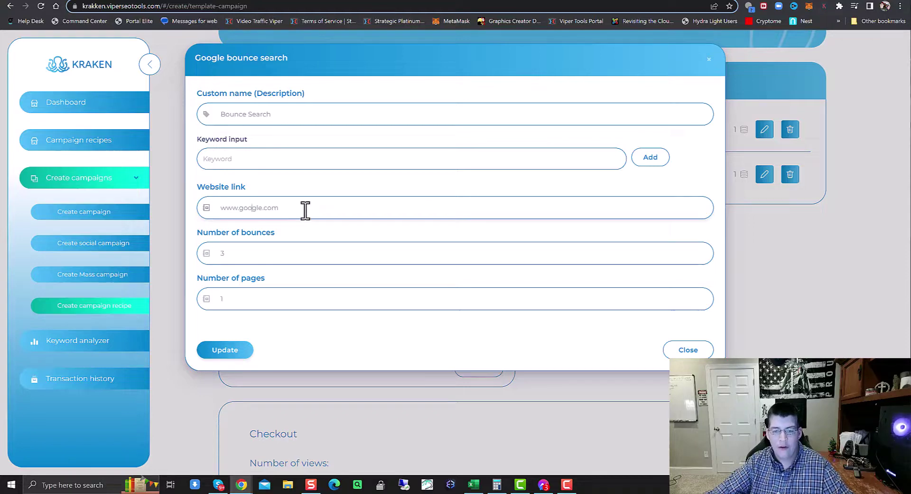
left_click_drag(305, 209, 210, 218)
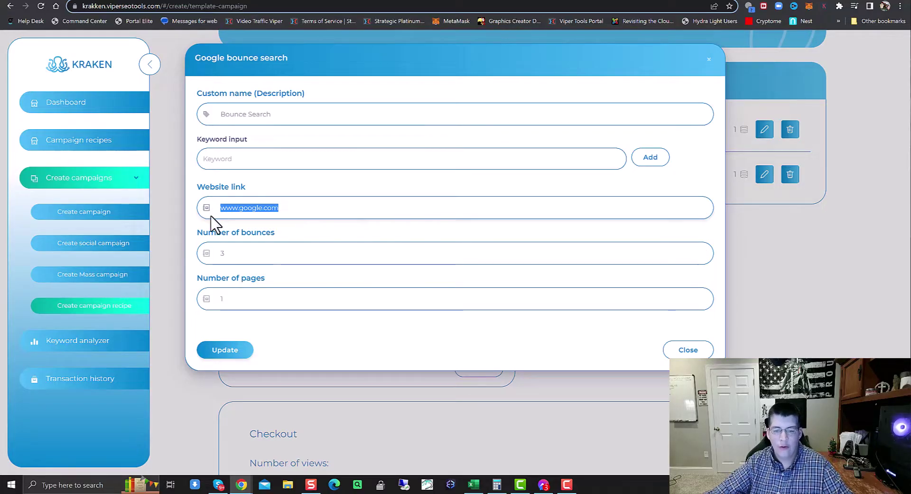
double_click(229, 304)
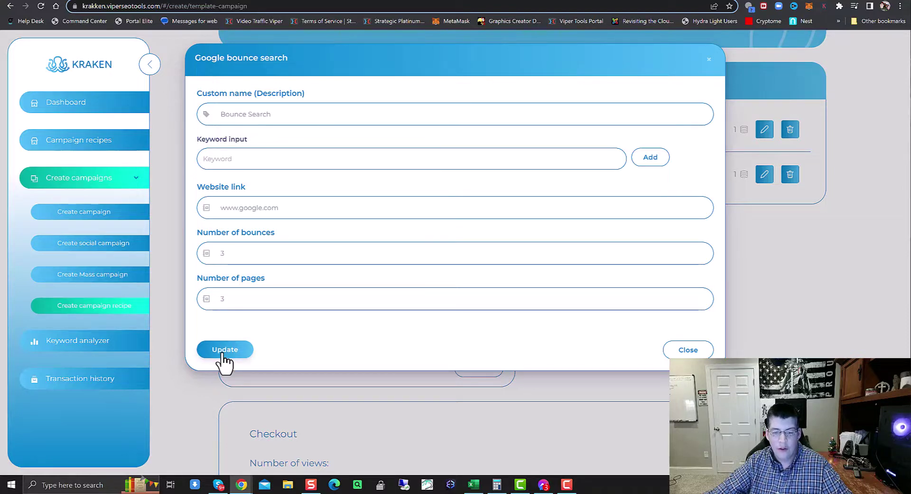
left_click(232, 299)
key("BackSpace")
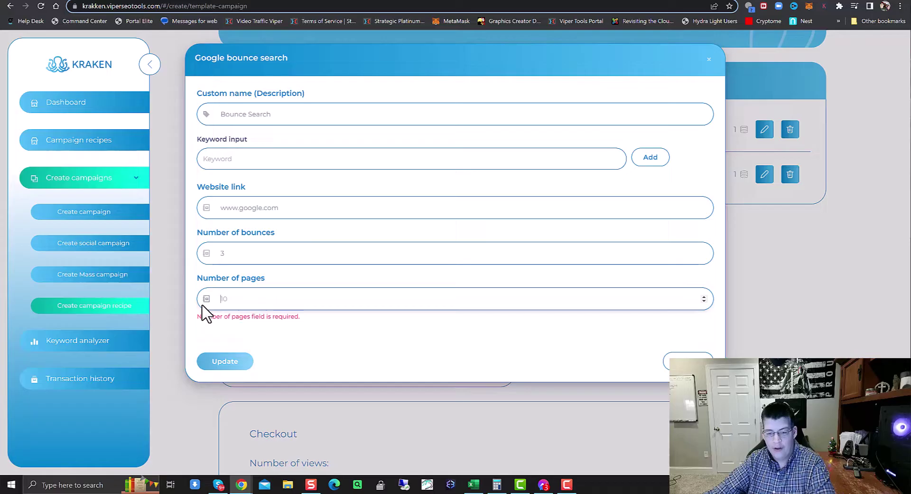
left_click(243, 366)
left_click(679, 362)
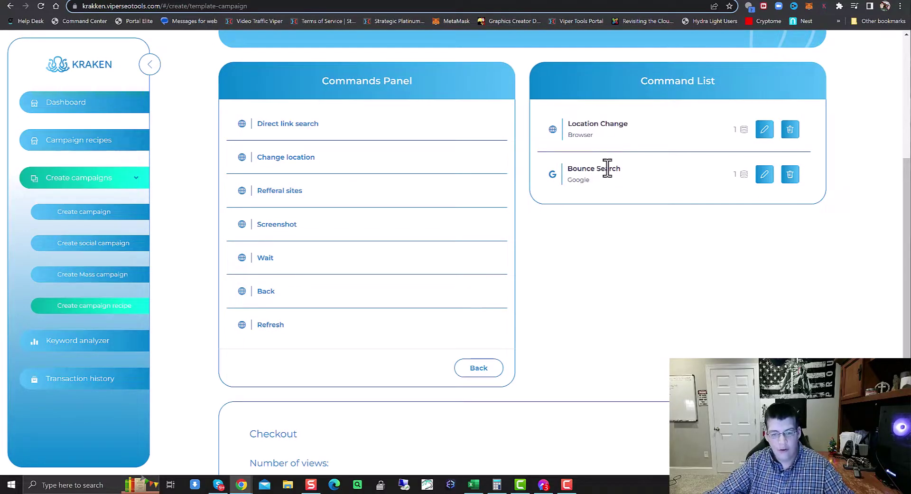
left_click(266, 259)
left_click(220, 164)
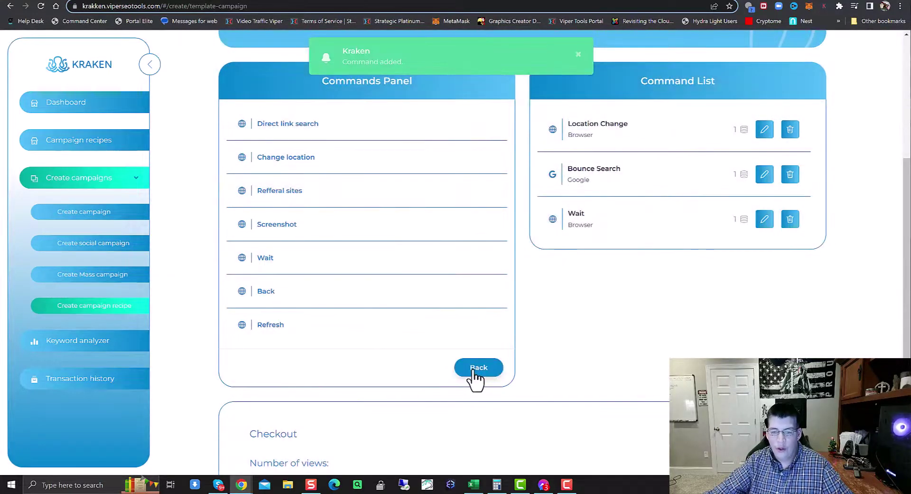
Step: Add a Read on website command, move it above Wait, and reconfirm Wait's settings
left_click(476, 369)
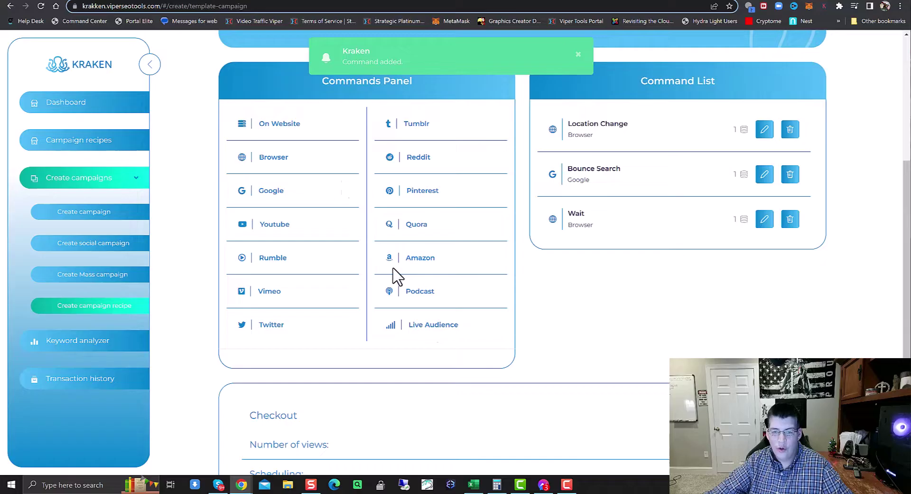
left_click(296, 124)
left_click(302, 123)
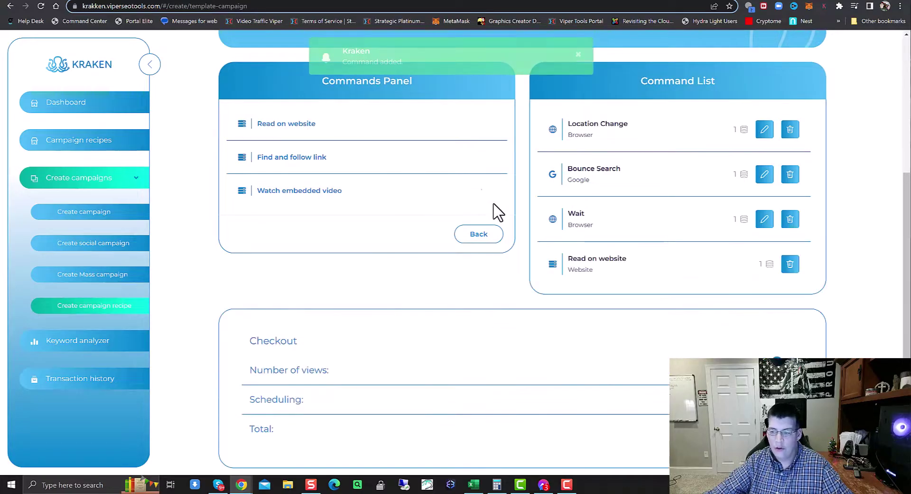
left_click_drag(585, 258, 593, 220)
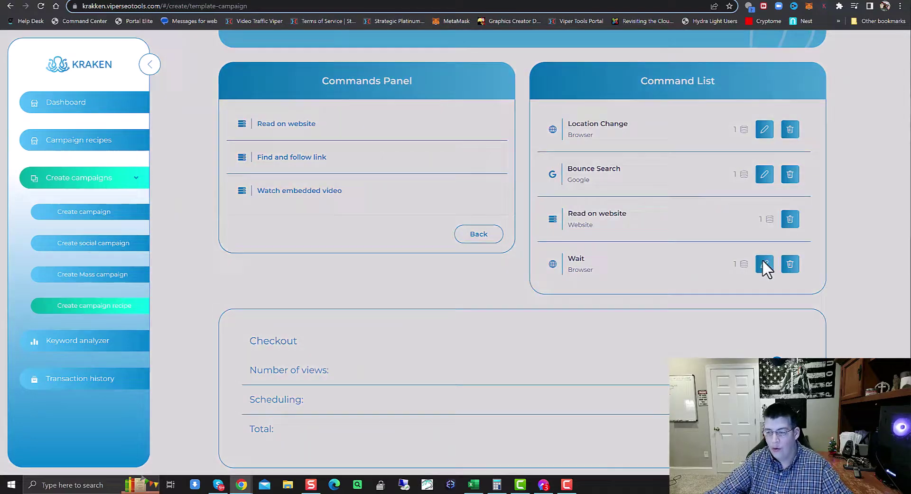
left_click(764, 264)
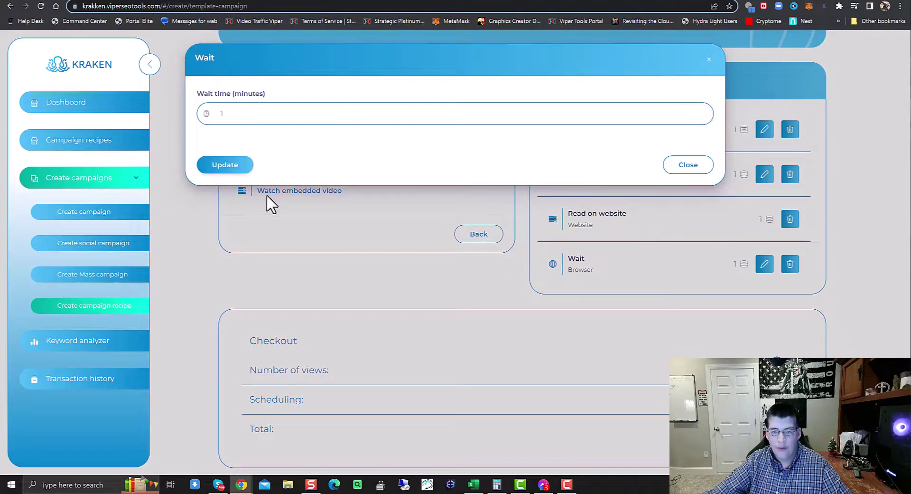
left_click(225, 166)
left_click(468, 289)
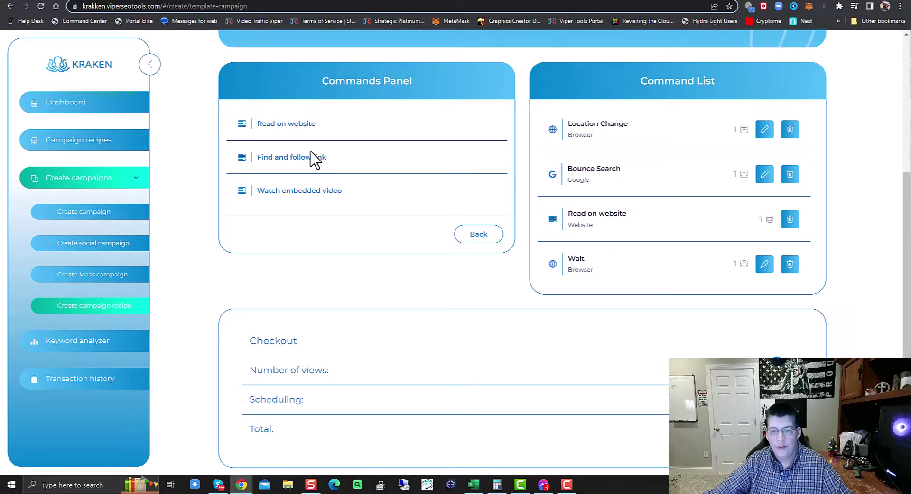
Step: Add a Find and follow link step and a second Read on website step
left_click(295, 157)
left_click(220, 166)
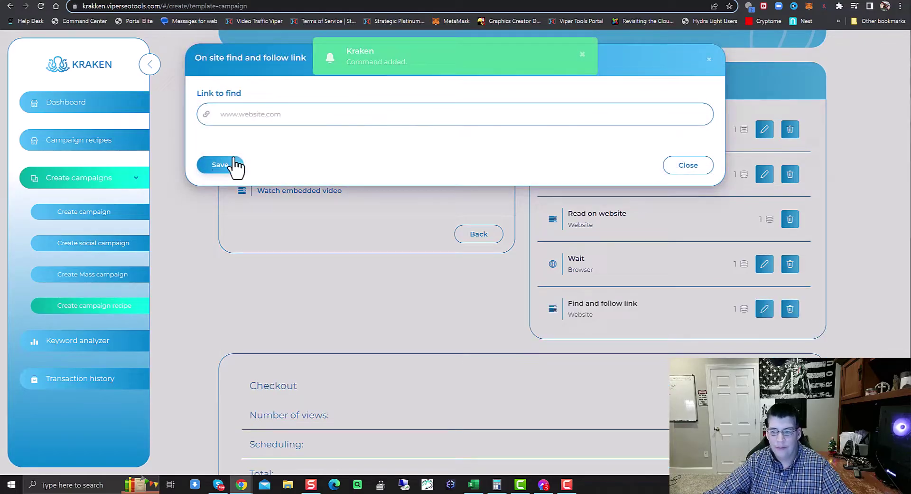
left_click(688, 165)
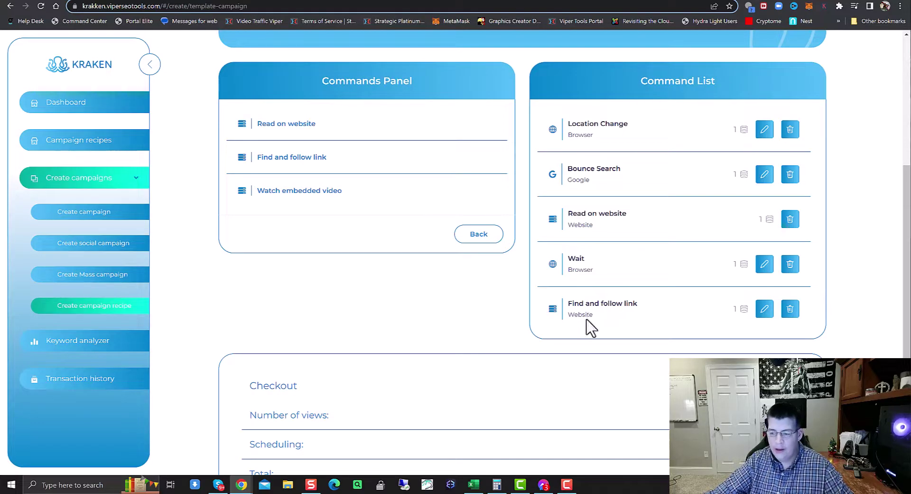
left_click(284, 124)
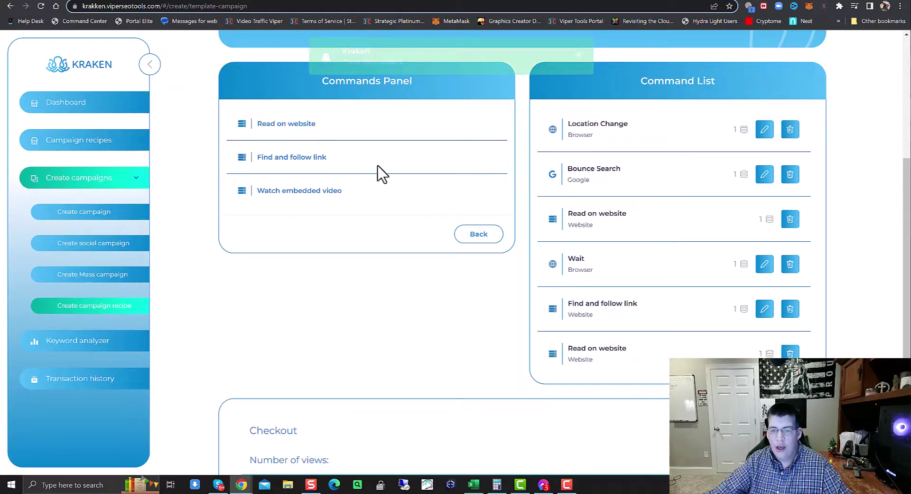
Step: Add another Browser Wait step followed by a Screenshot step
left_click(484, 236)
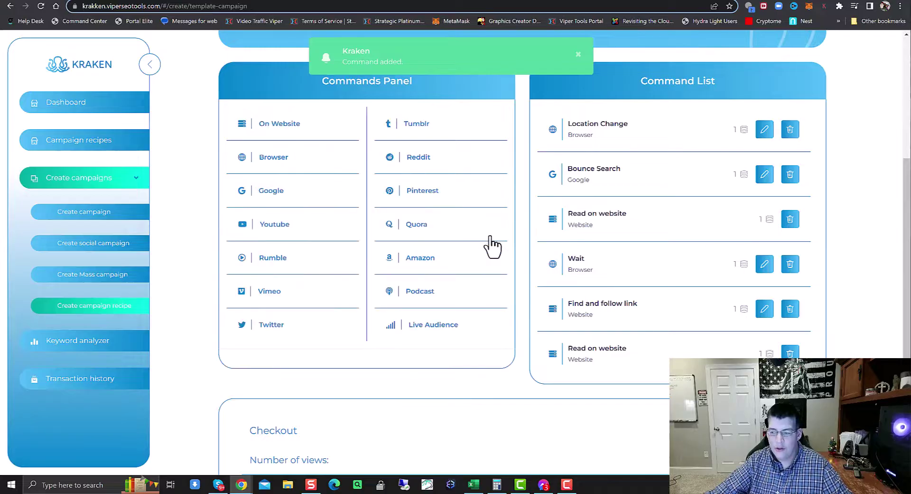
left_click(267, 192)
left_click(475, 368)
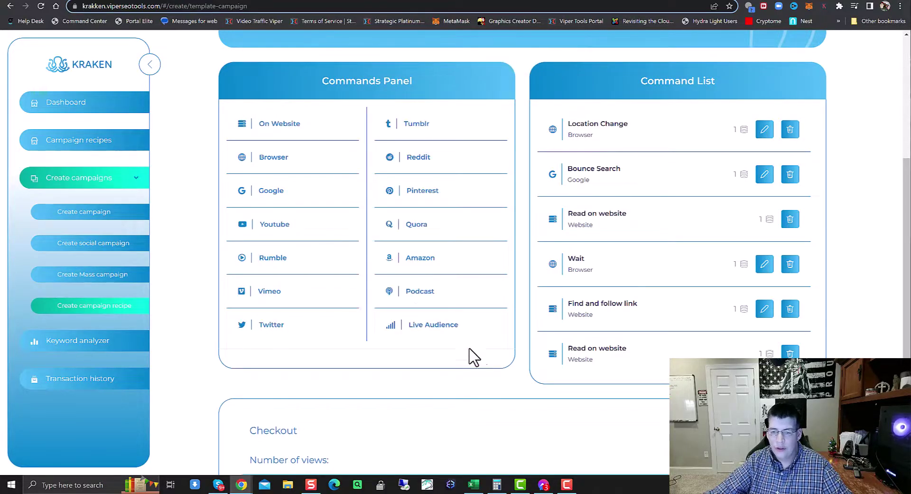
left_click(269, 159)
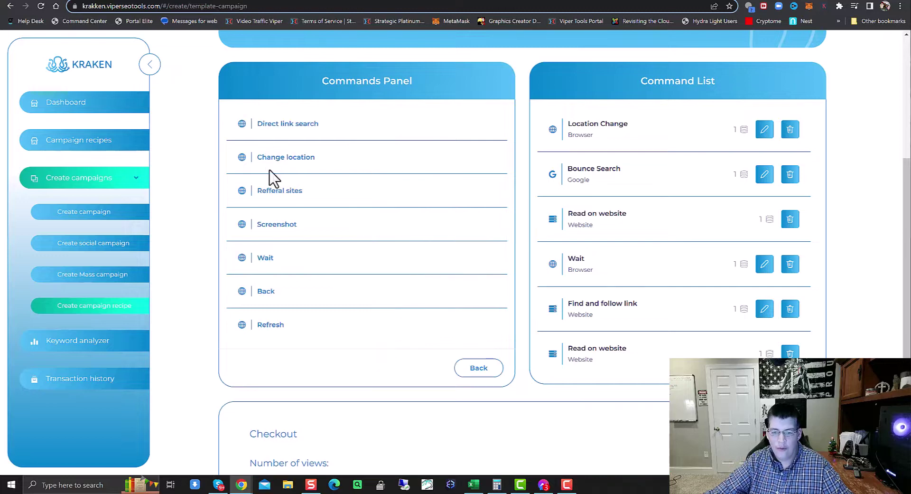
left_click(271, 257)
left_click(220, 166)
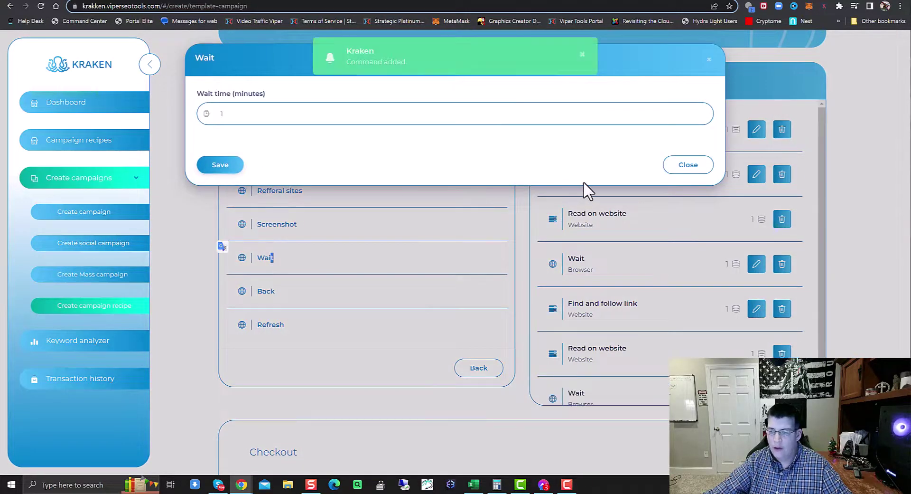
left_click(688, 166)
scroll(589, 350, "down", 1)
left_click(524, 350)
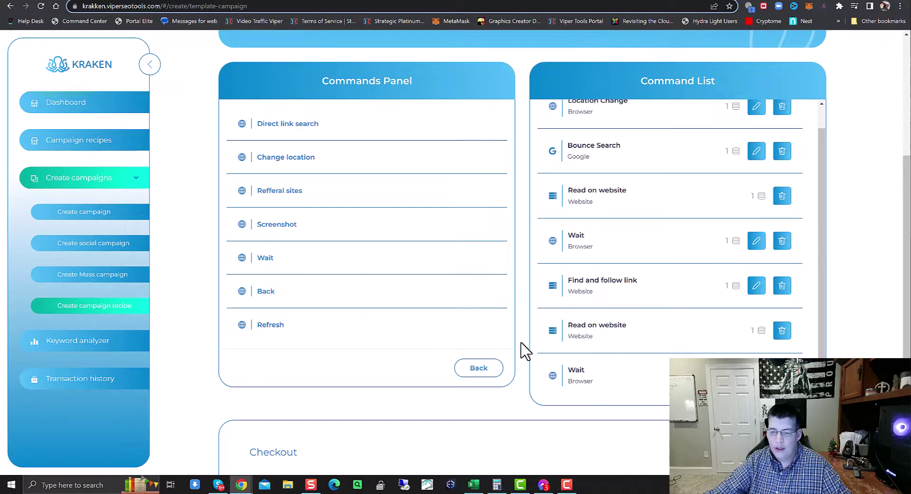
left_click(280, 226)
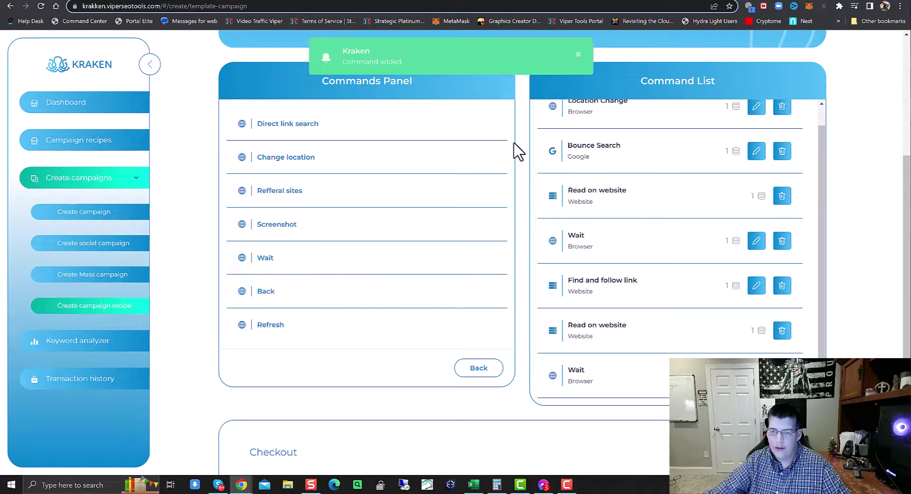
scroll(596, 313, "down", 1)
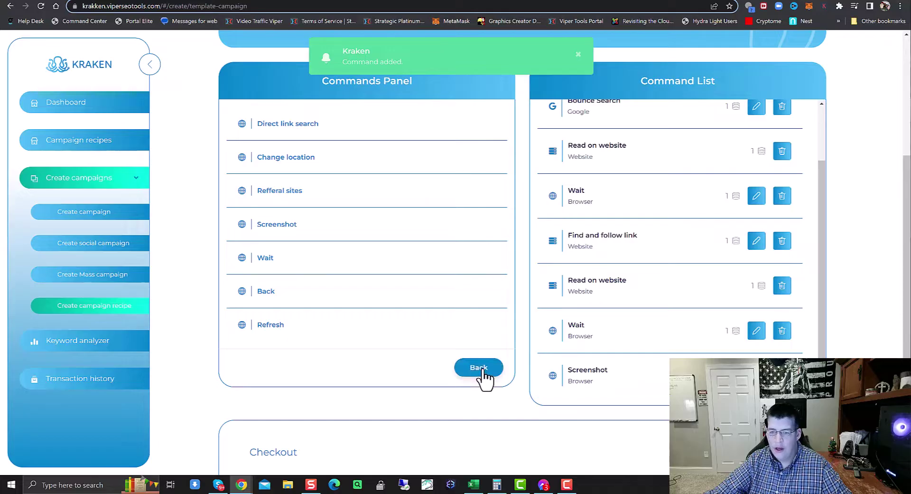
Step: Add another Find and follow link step and another Read on website step
left_click(478, 369)
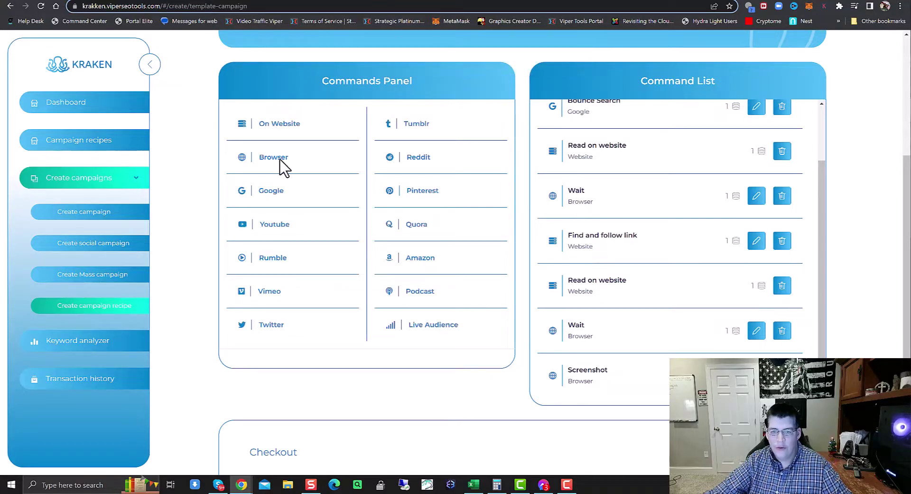
left_click(285, 125)
left_click(294, 158)
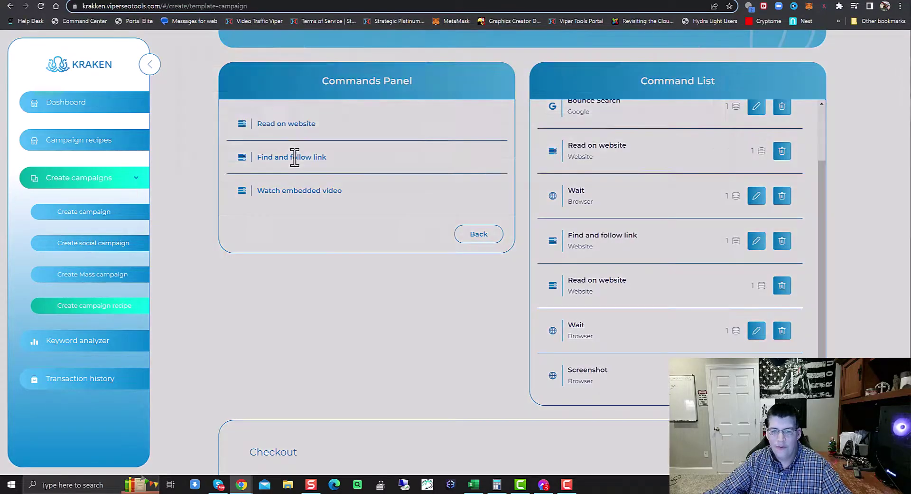
left_click(217, 168)
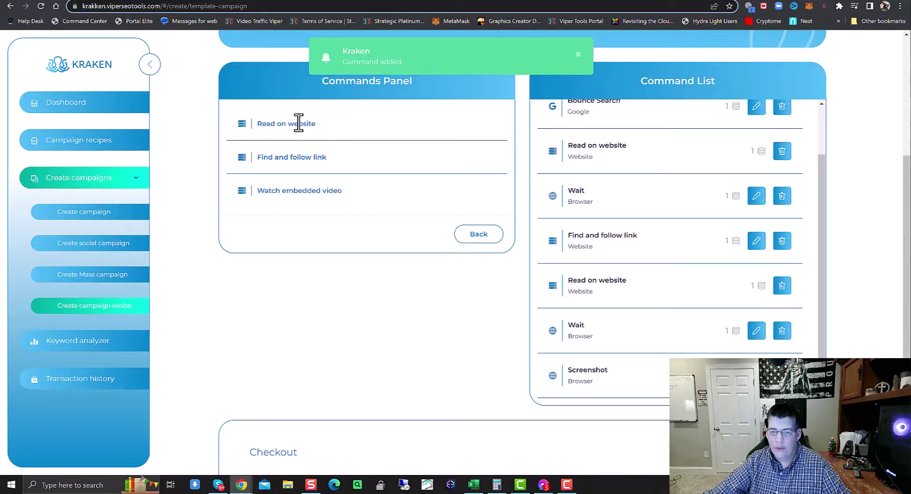
left_click(299, 123)
scroll(615, 312, "down", 2)
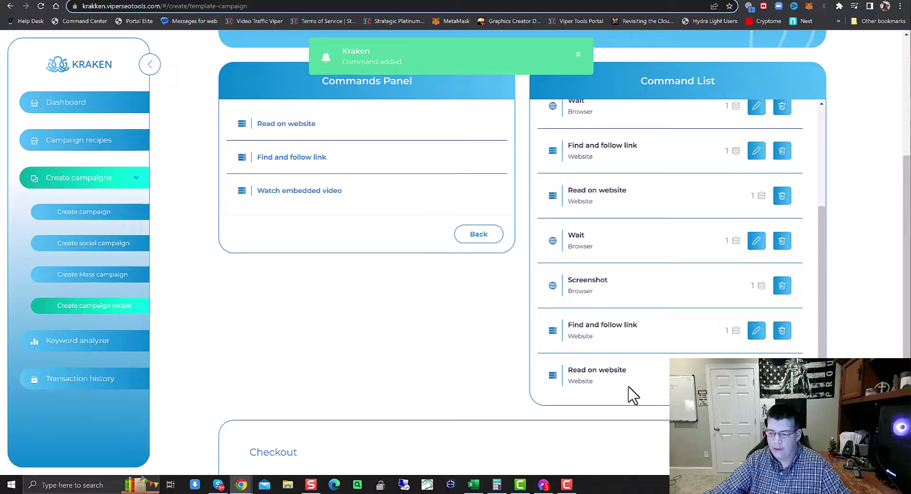
Step: Append a one-minute Browser Wait step to the end of the command list
left_click(478, 236)
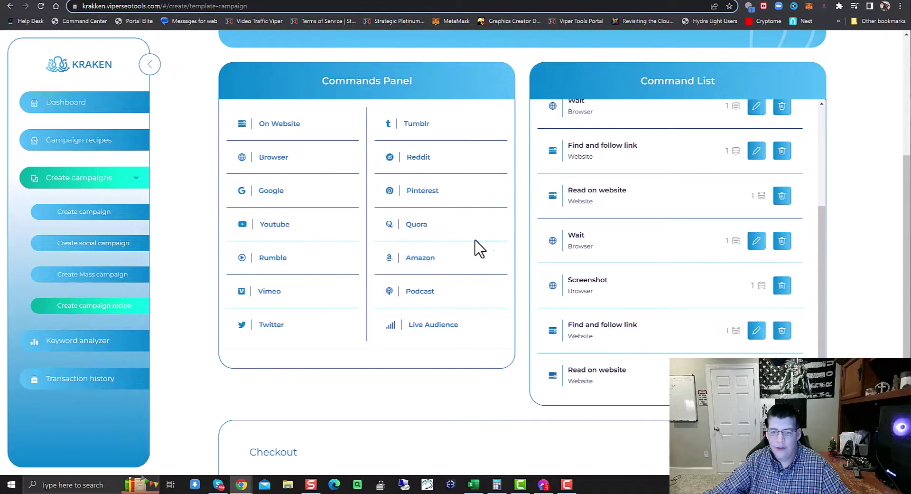
left_click(274, 160)
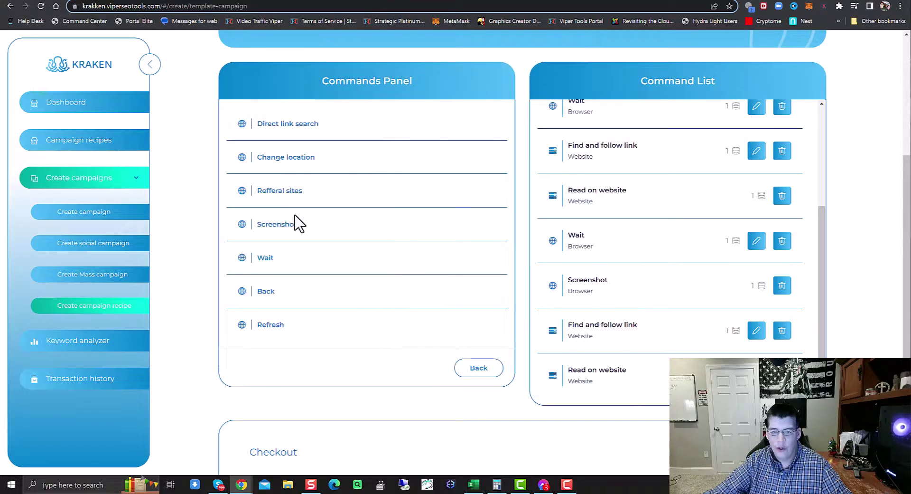
left_click(264, 266)
left_click(220, 164)
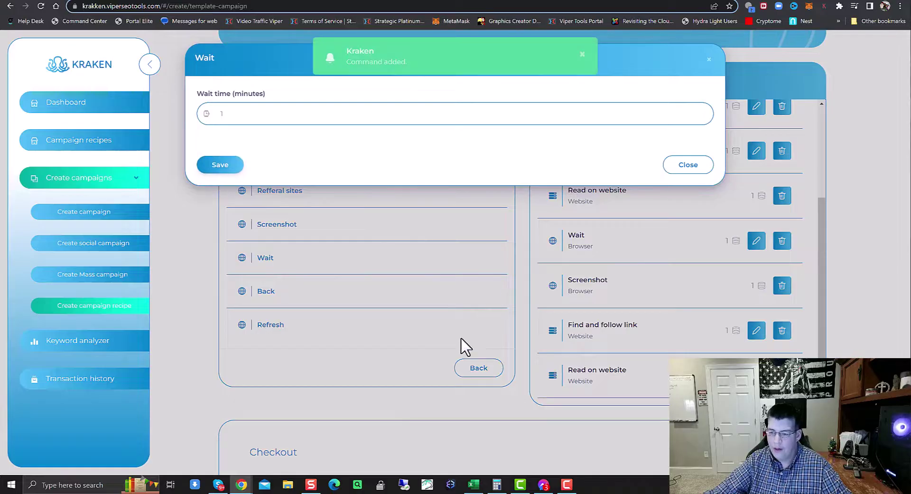
scroll(665, 309, "down", 2)
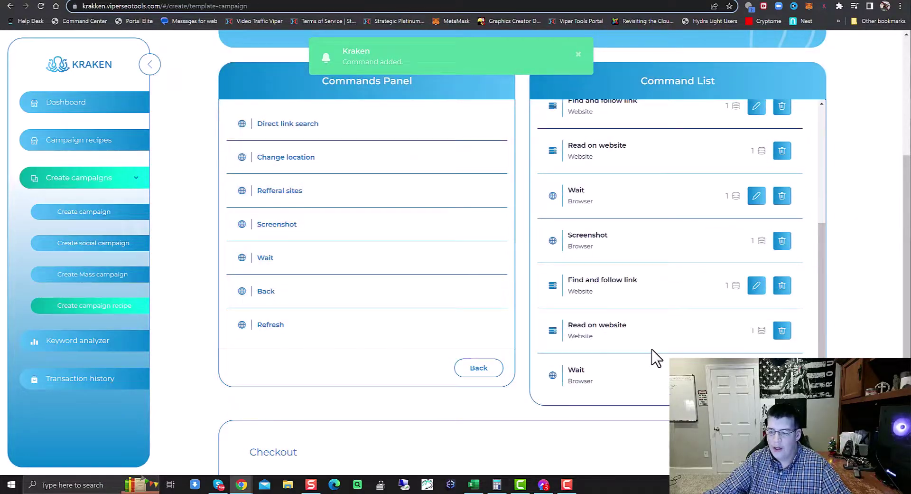
scroll(654, 360, "up", 4)
scroll(393, 285, "up", 5)
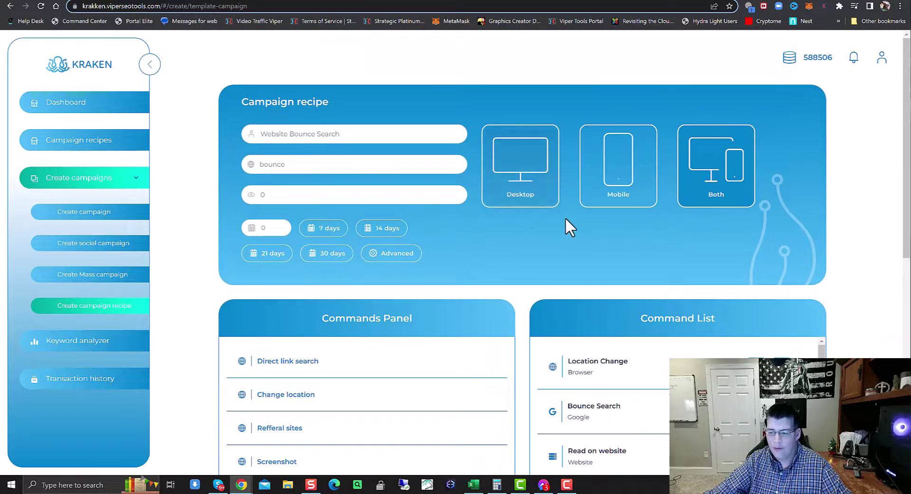
Step: Submit the Website Bounce Search recipe, dismiss the success message, and open Campaign recipes
scroll(588, 265, "down", 3)
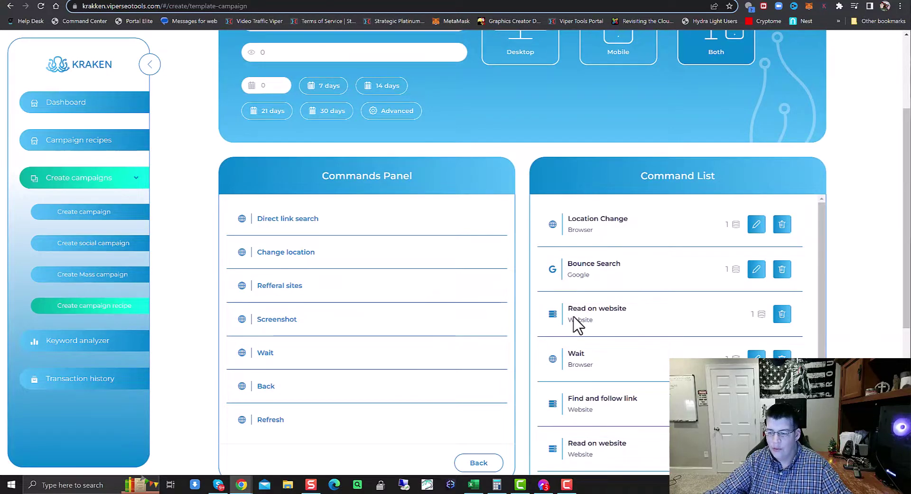
scroll(577, 311, "down", 3)
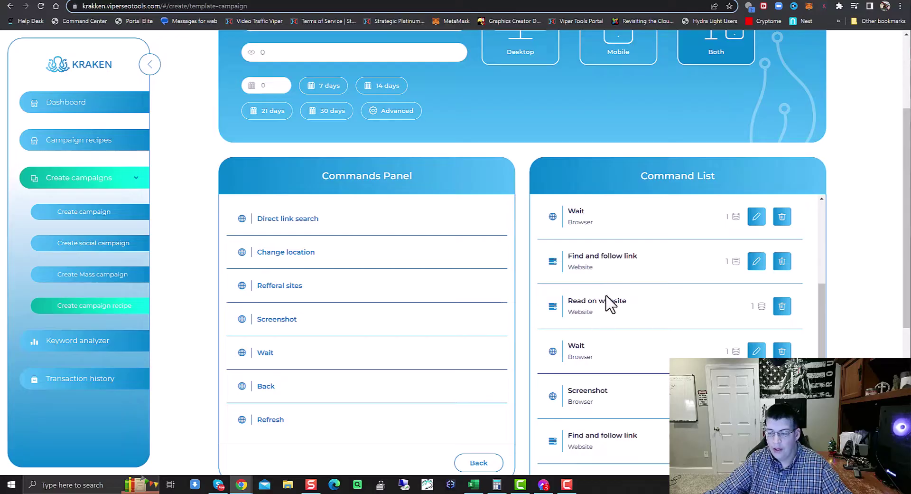
scroll(595, 306, "down", 1)
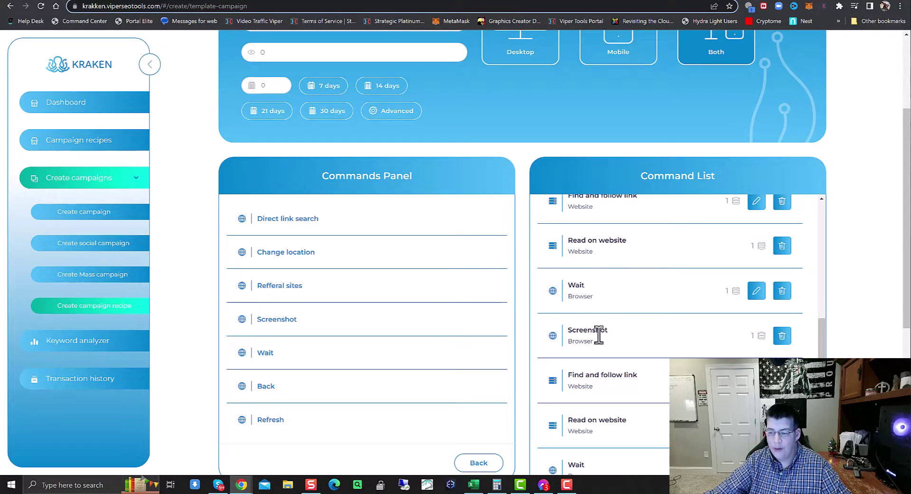
scroll(599, 340, "down", 2)
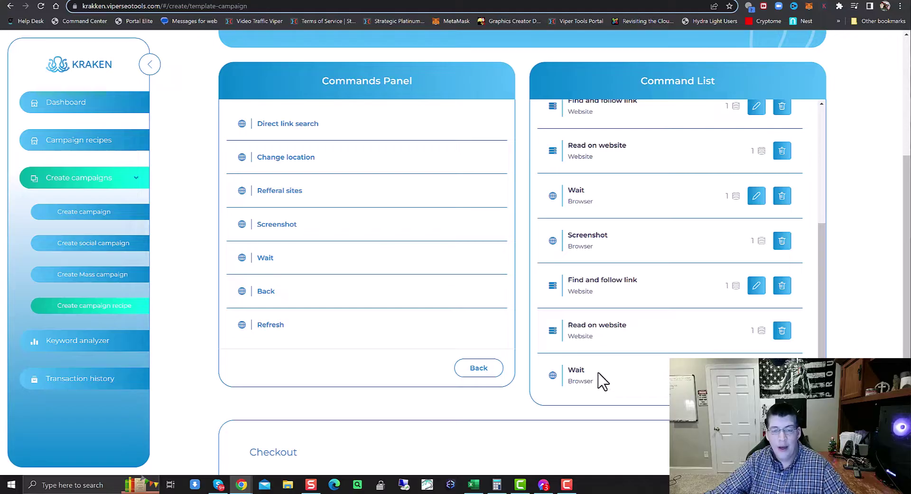
scroll(603, 376, "up", 10)
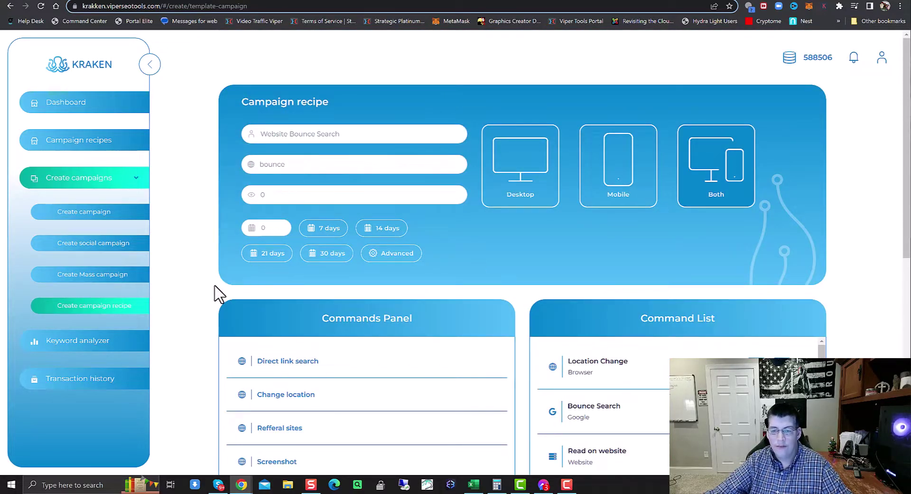
scroll(218, 292, "down", 9)
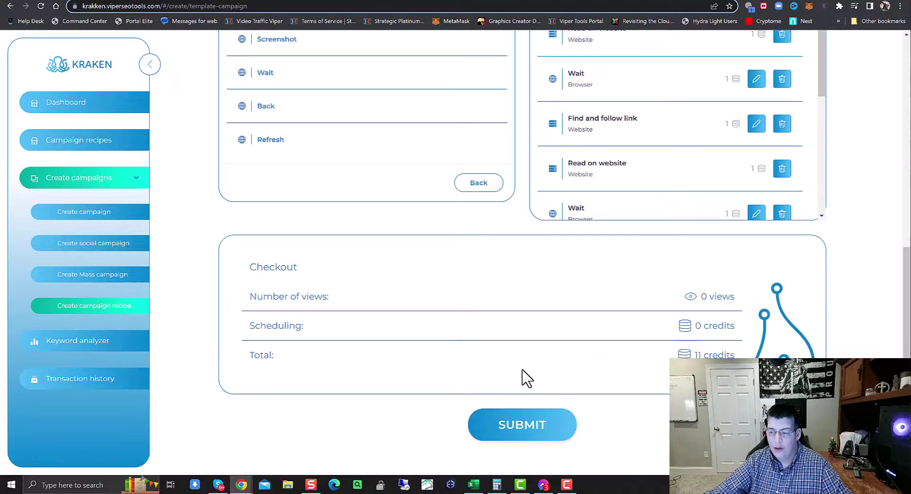
left_click(532, 428)
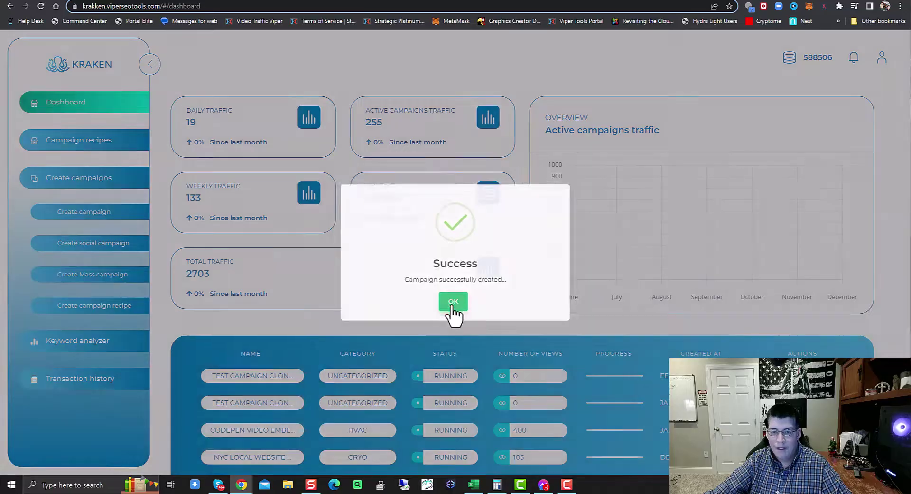
left_click(453, 304)
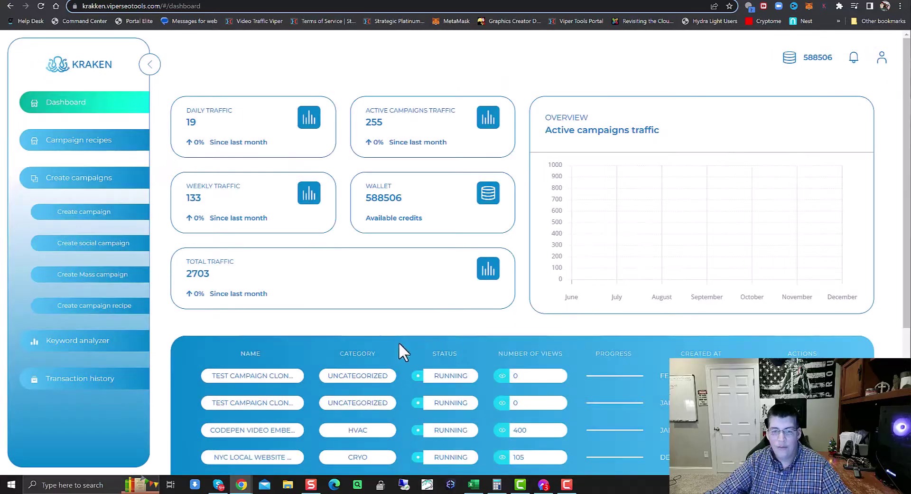
left_click(72, 144)
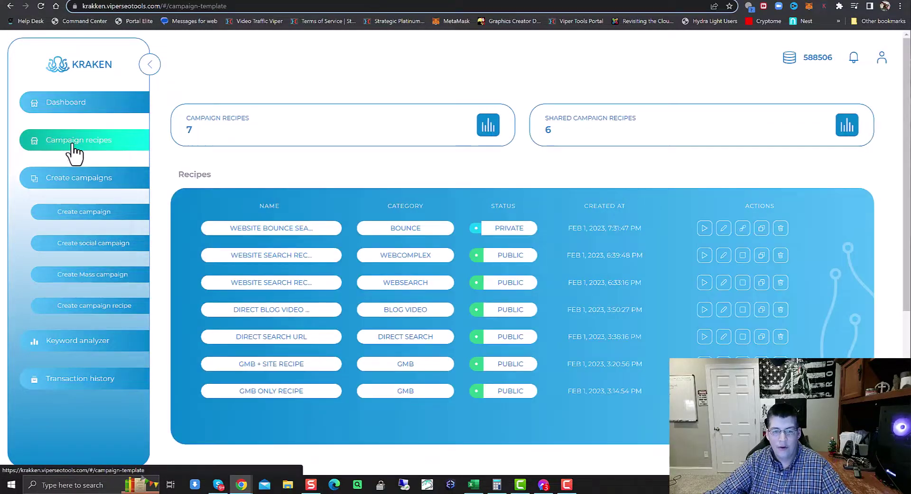
Step: Share the Website Bounce Search recipe publicly and reload the recipes page
left_click(41, 6)
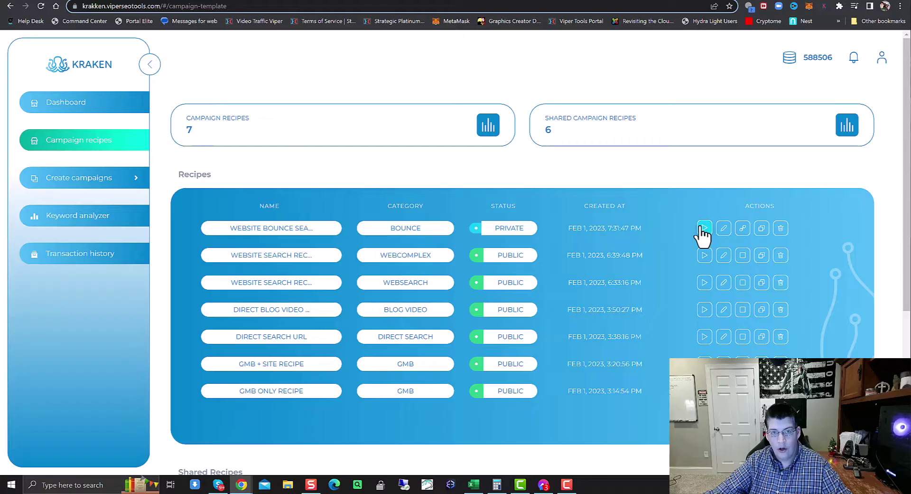
left_click(765, 230)
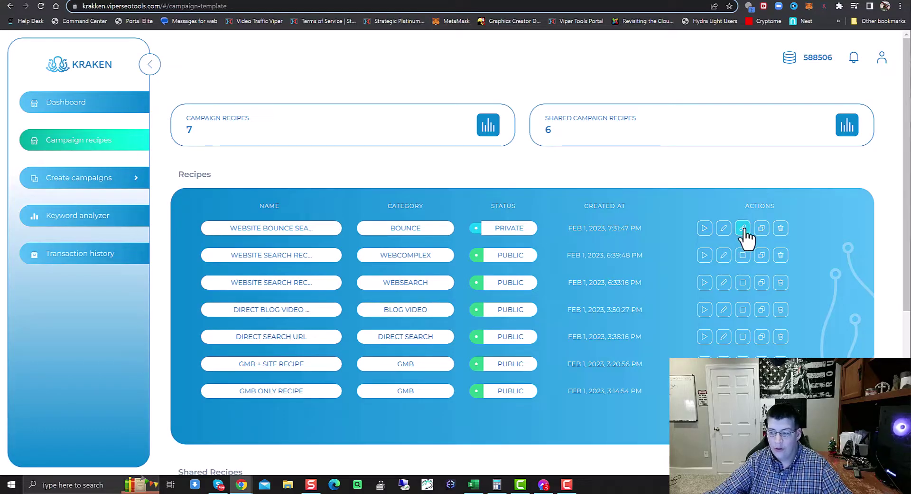
left_click(743, 229)
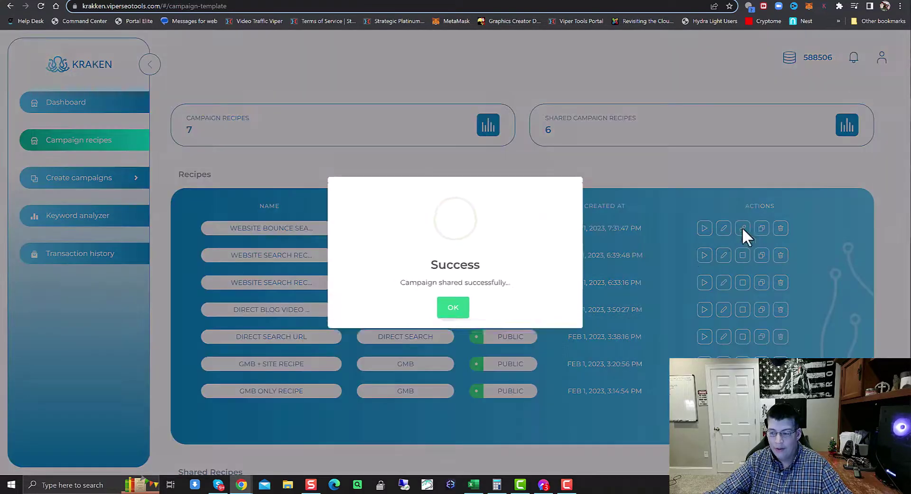
left_click(453, 305)
scroll(571, 275, "down", 1)
scroll(570, 269, "down", 5)
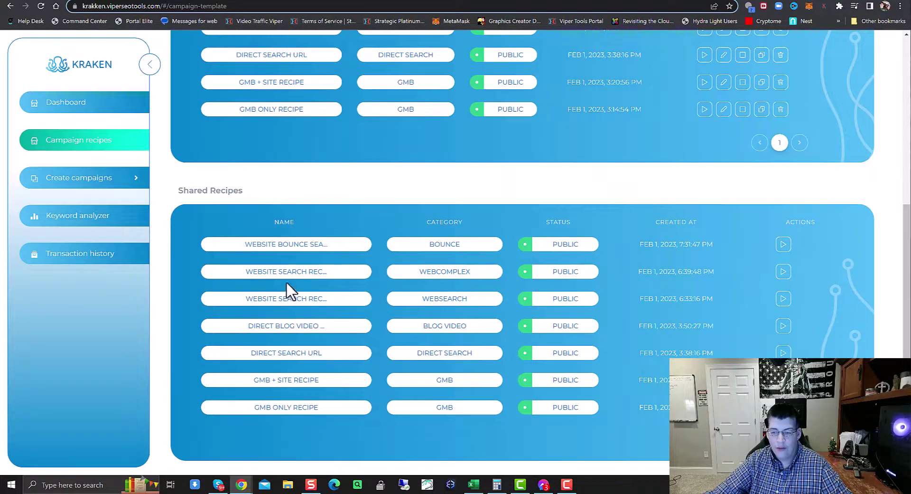
left_click(41, 7)
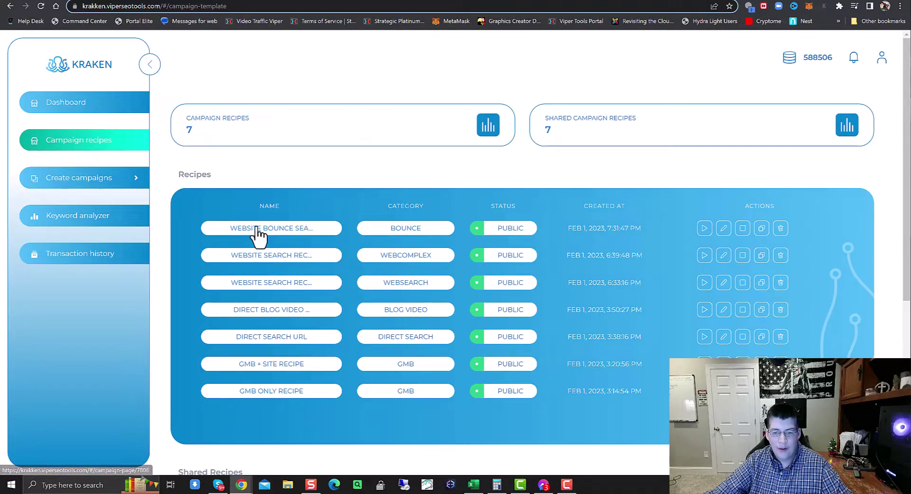
Step: Launch a new campaign from the Website Bounce Search recipe
scroll(543, 297, "down", 5)
scroll(546, 342, "up", 5)
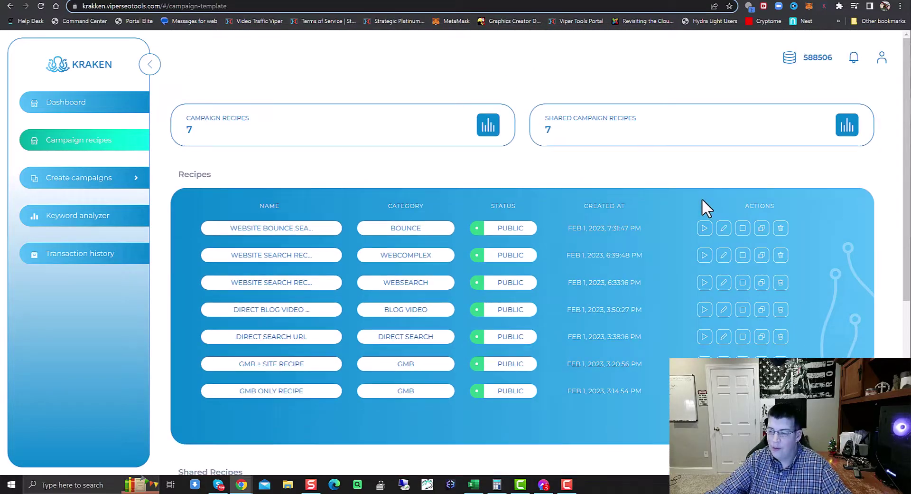
left_click(705, 228)
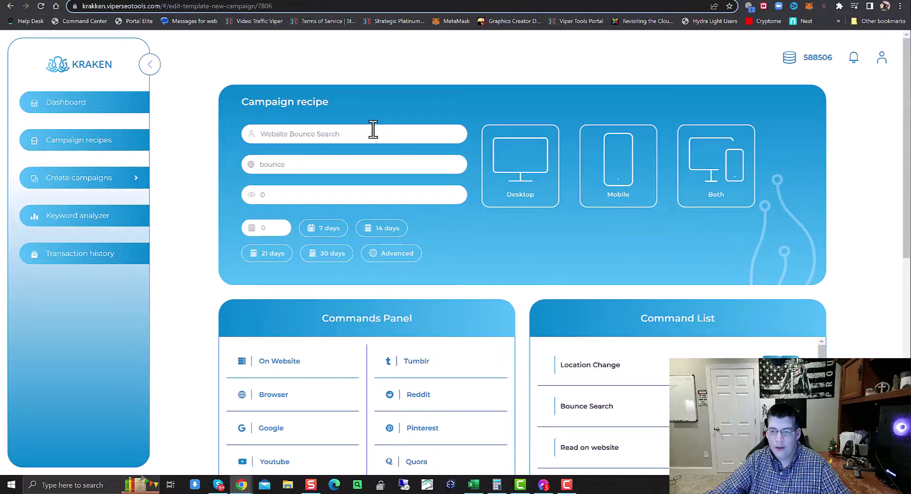
Step: Name the campaign 'Google Search Test', category 'search test', both devices, 7 days, 25 views
left_click_drag(373, 130, 242, 138)
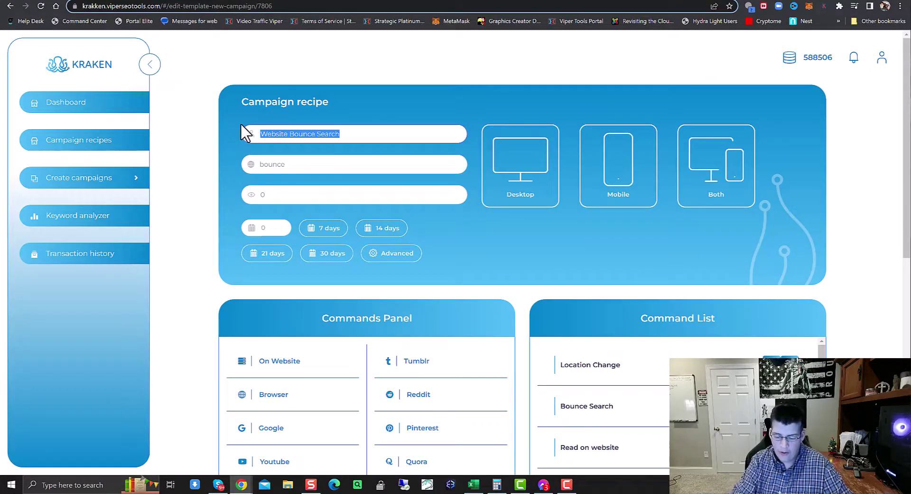
type("Google Search Test")
left_click_drag(304, 167, 234, 164)
type("search test")
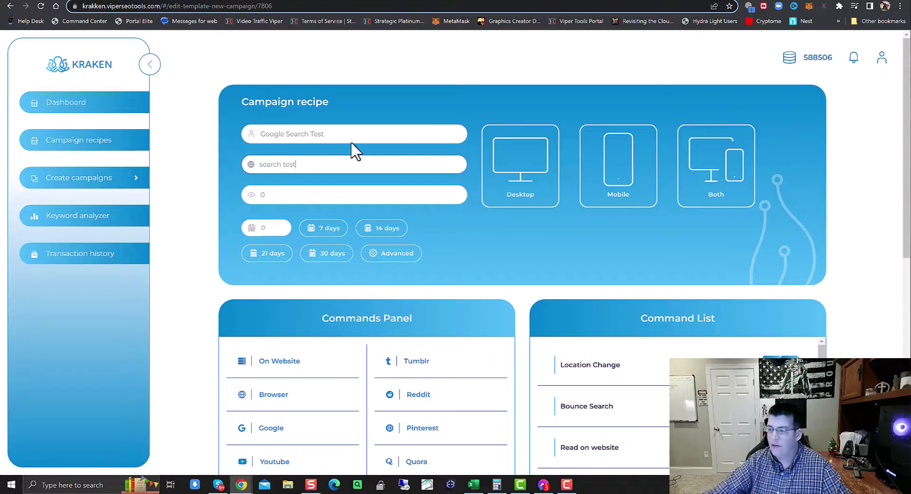
left_click(712, 147)
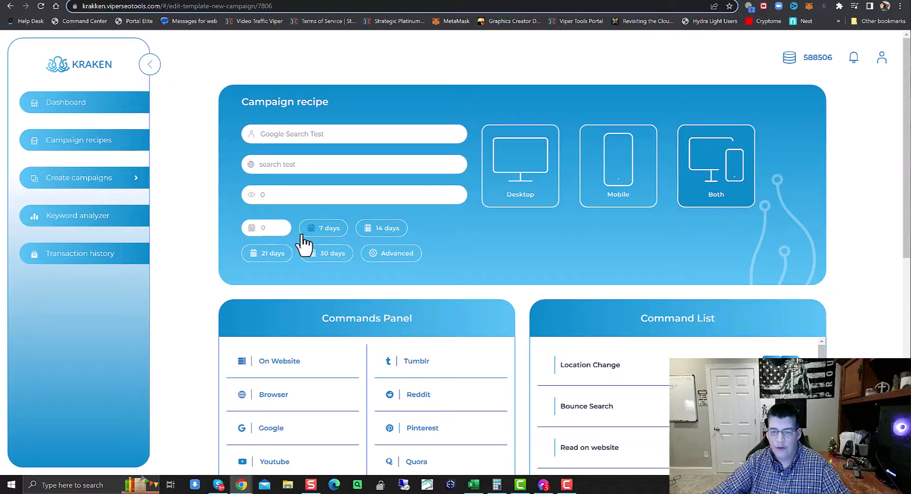
left_click(331, 233)
left_click_drag(280, 196, 220, 194)
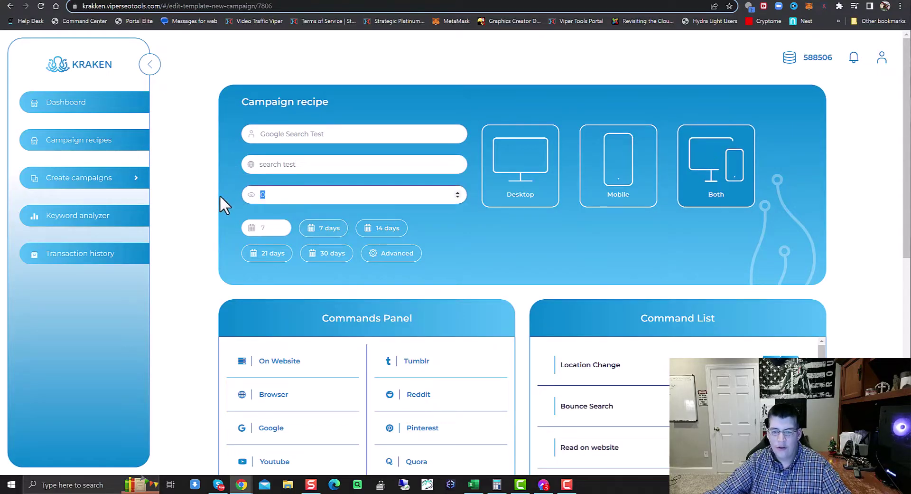
type("25")
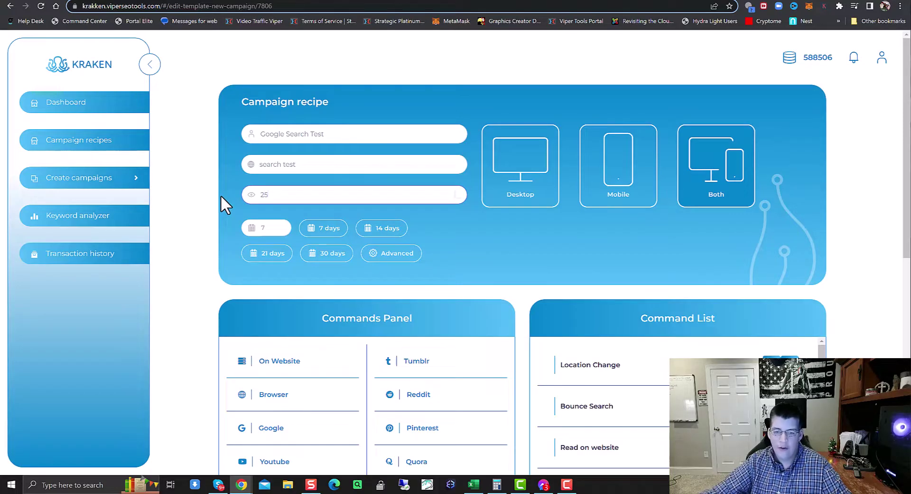
scroll(221, 194, "down", 1)
scroll(220, 195, "down", 4)
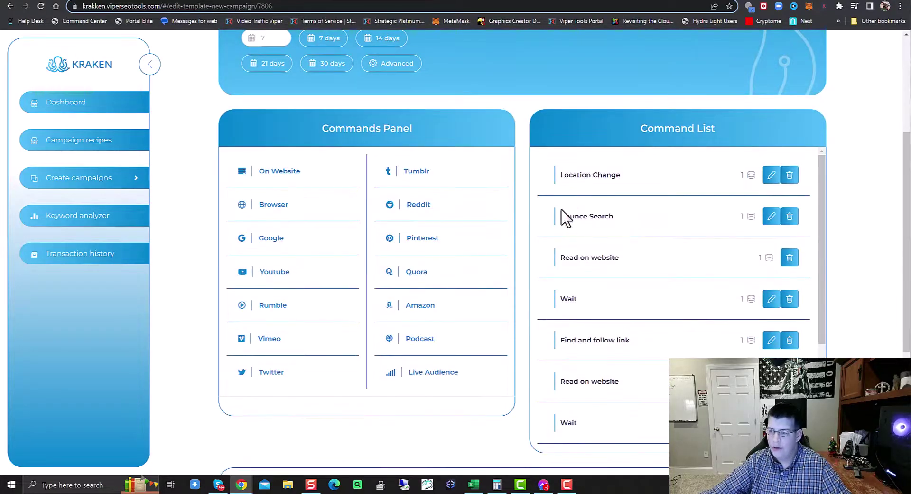
Step: Pin the Location Change command to a picked point in central New Jersey
left_click(772, 175)
left_click(433, 302)
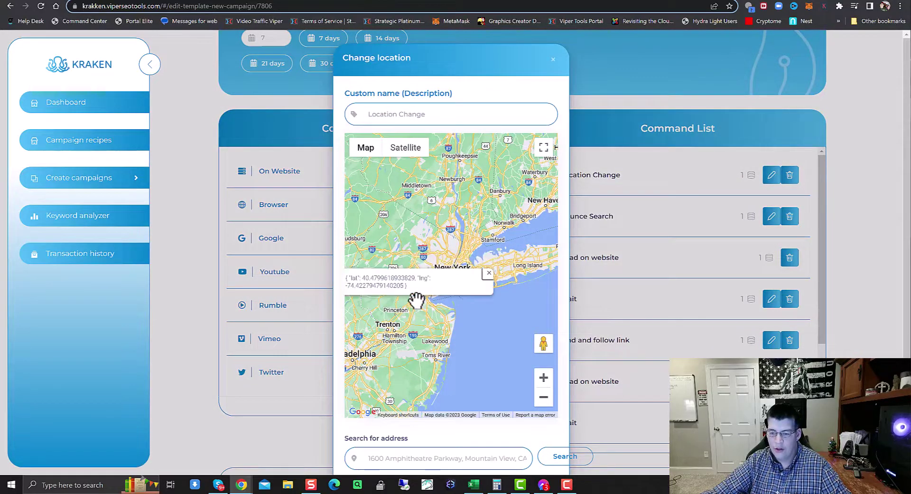
scroll(434, 435, "down", 2)
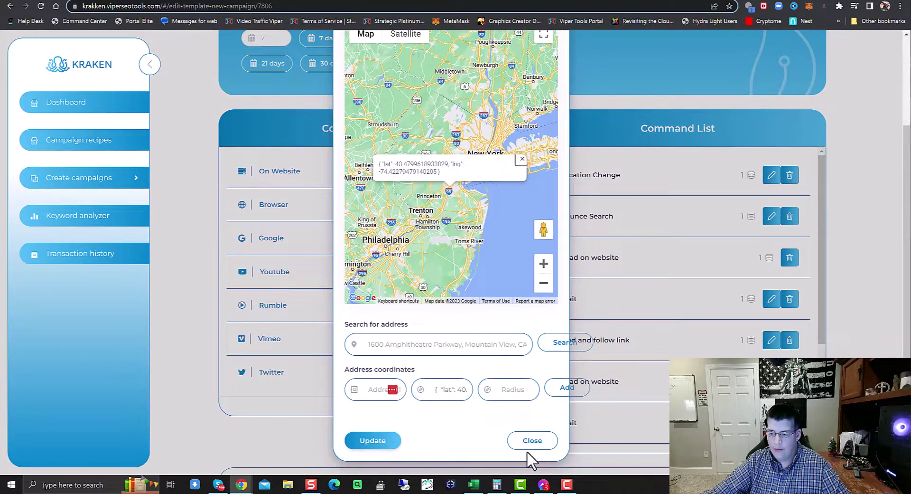
left_click(388, 440)
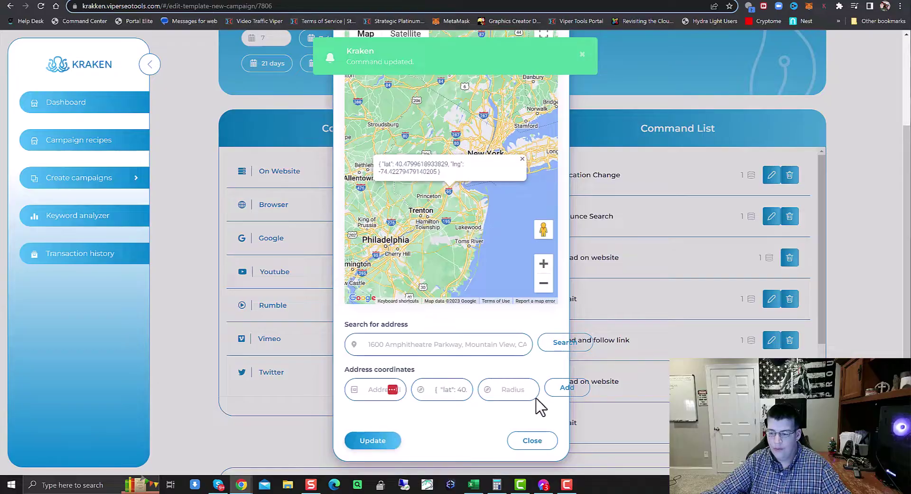
left_click(568, 389)
scroll(399, 432, "down", 1)
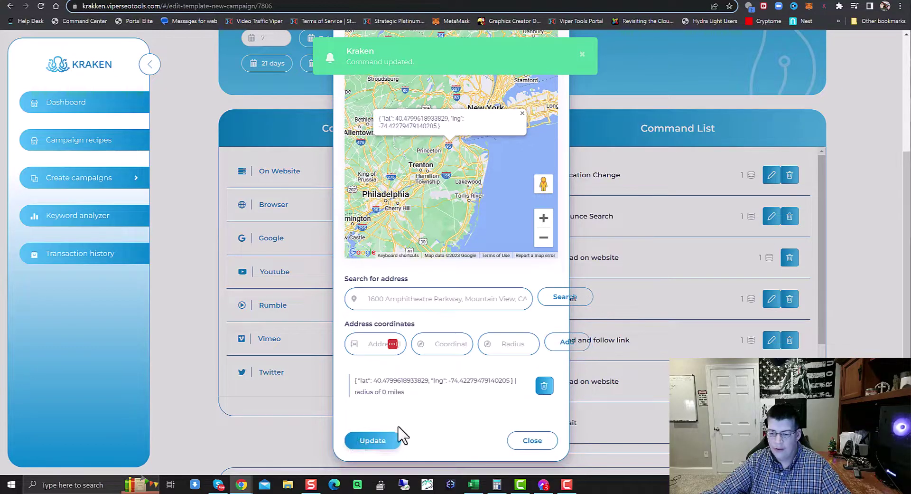
left_click(373, 442)
left_click(541, 440)
Step: Add google as the Bounce Search keyword and save the command
left_click(775, 218)
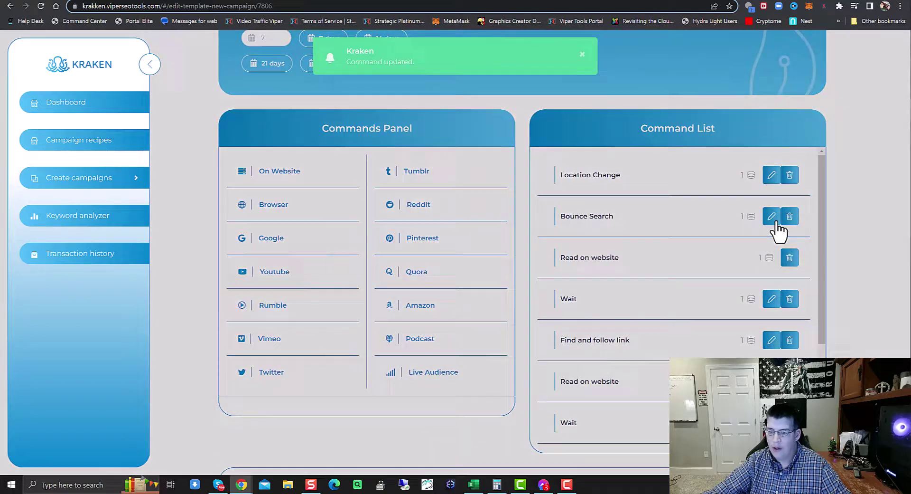
left_click(402, 152)
type("google")
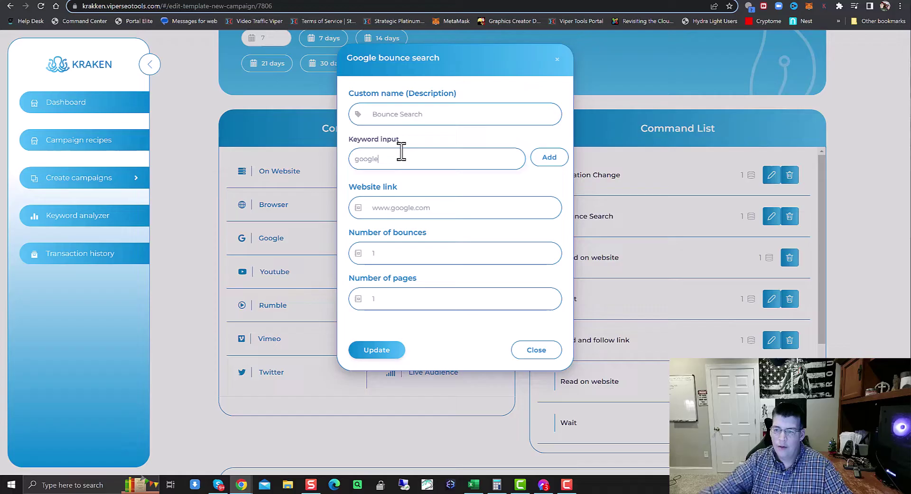
left_click(546, 160)
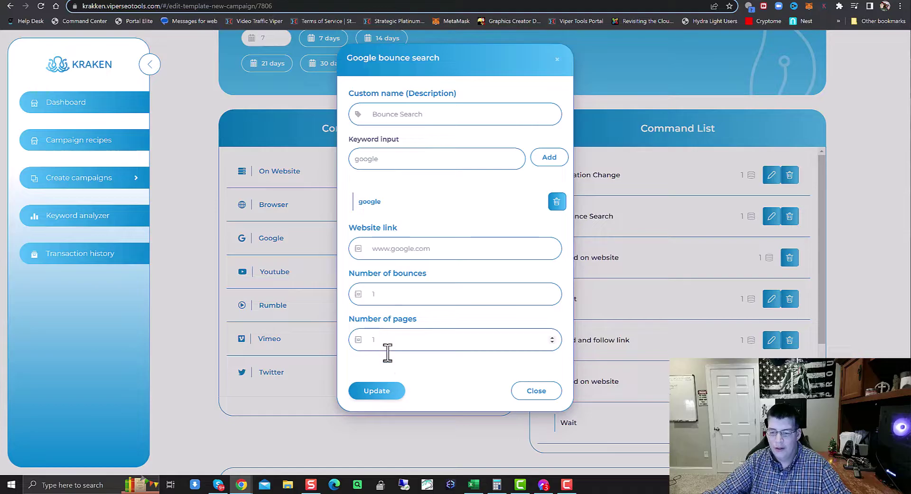
left_click(387, 392)
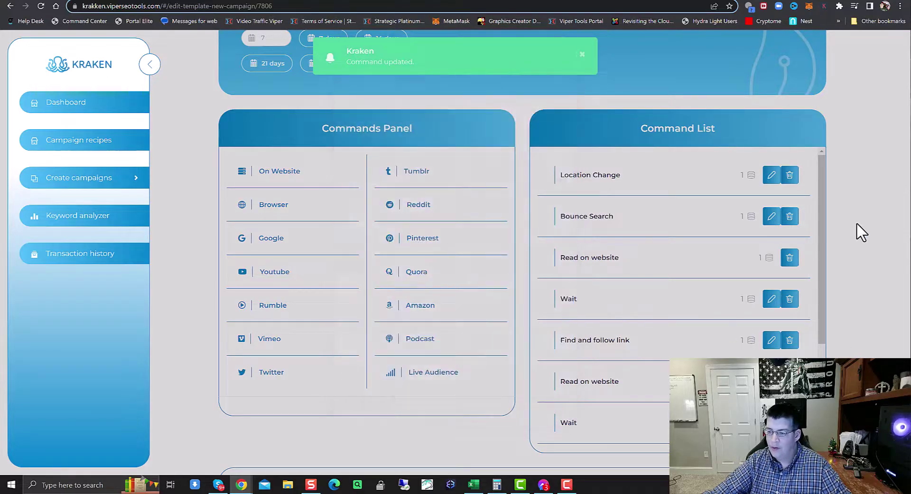
scroll(850, 240, "down", 2)
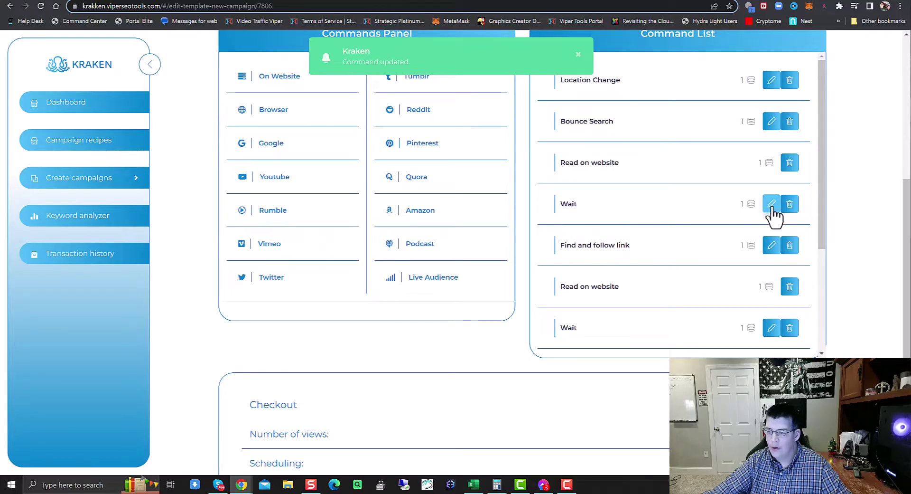
Step: Set the Wait step to 3 minutes, leaving the find-and-follow link settings unchanged
left_click(771, 207)
left_click_drag(421, 109, 341, 119)
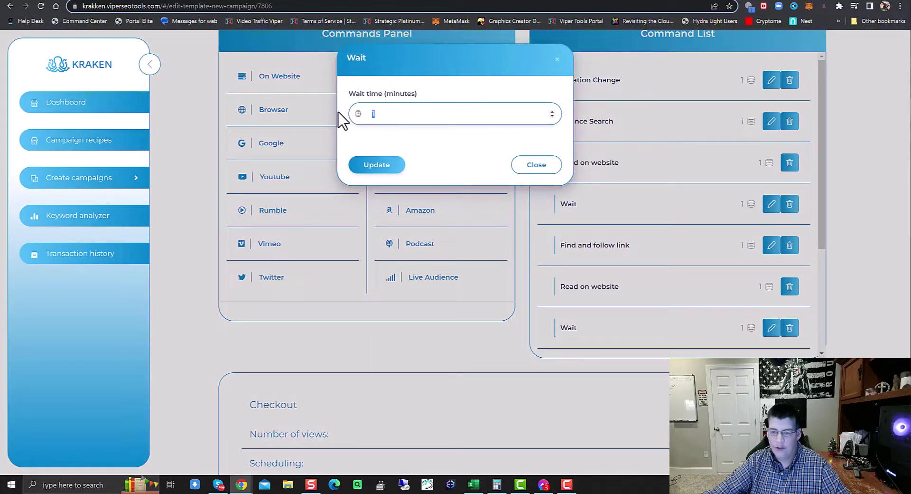
left_click(374, 165)
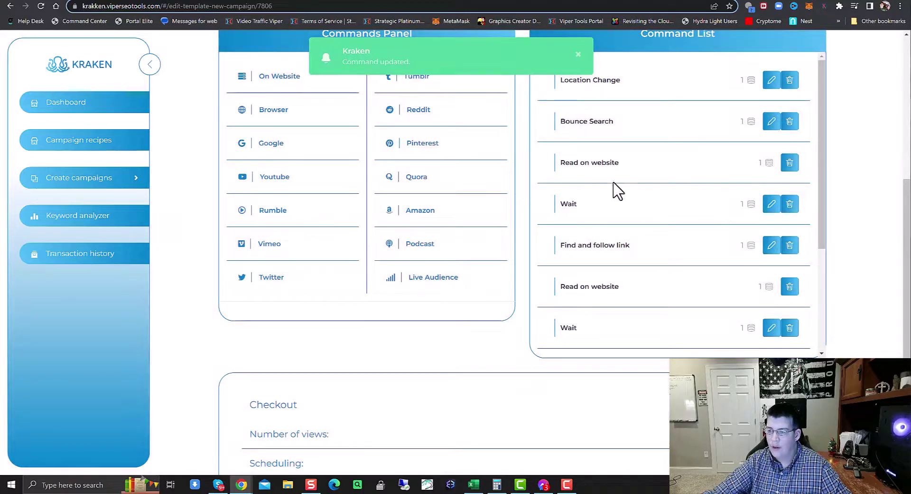
left_click(772, 245)
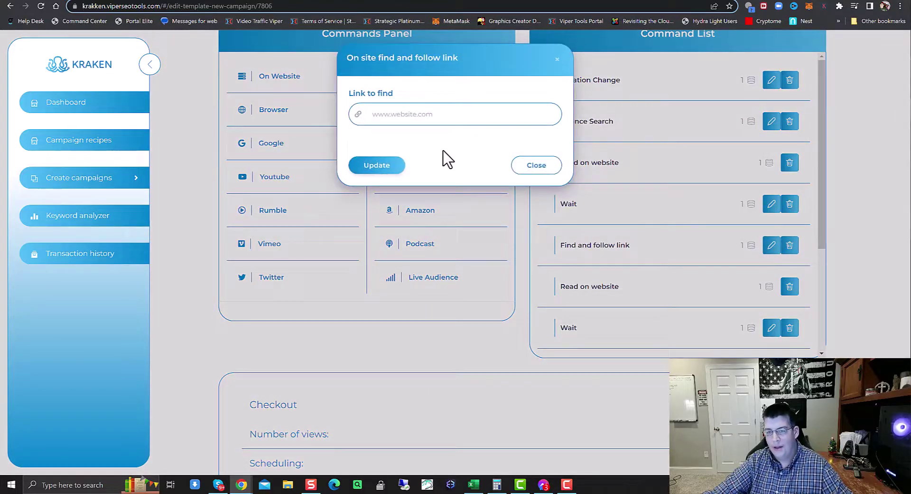
left_click(537, 167)
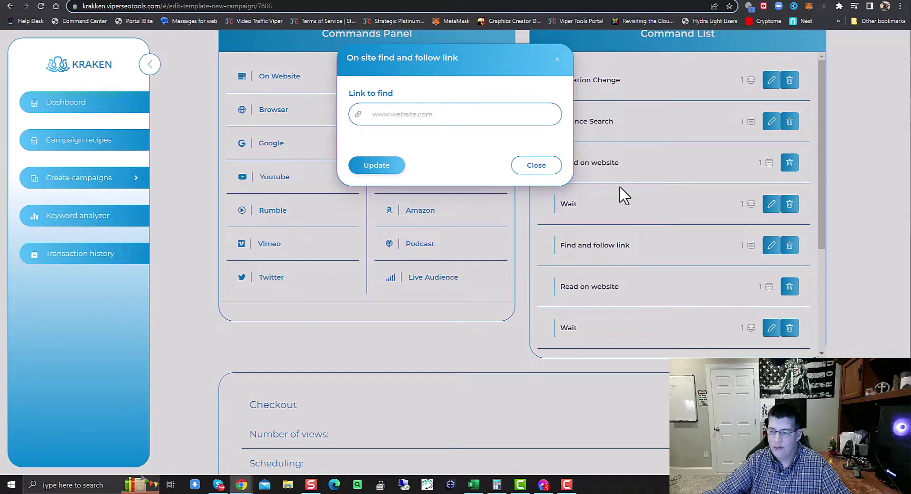
scroll(684, 258, "down", 6)
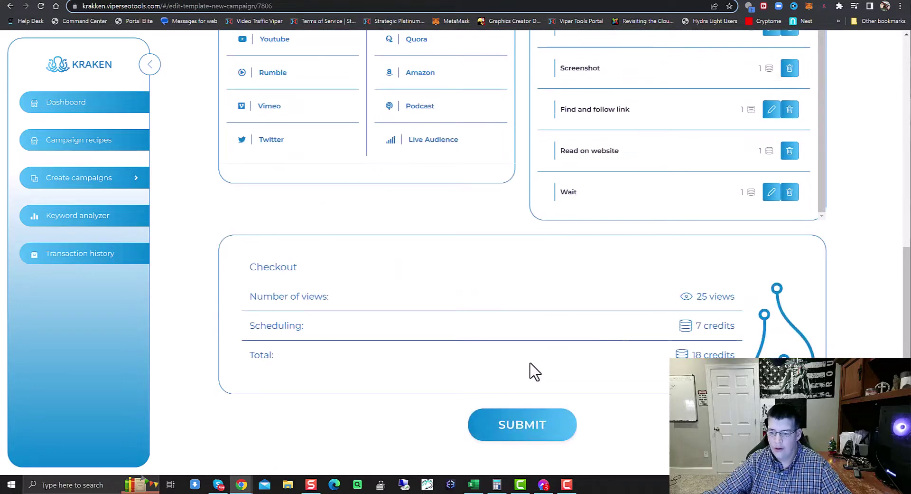
Step: Submit the Google Search Test campaign and refresh the dashboard to confirm it is running
scroll(483, 362, "up", 10)
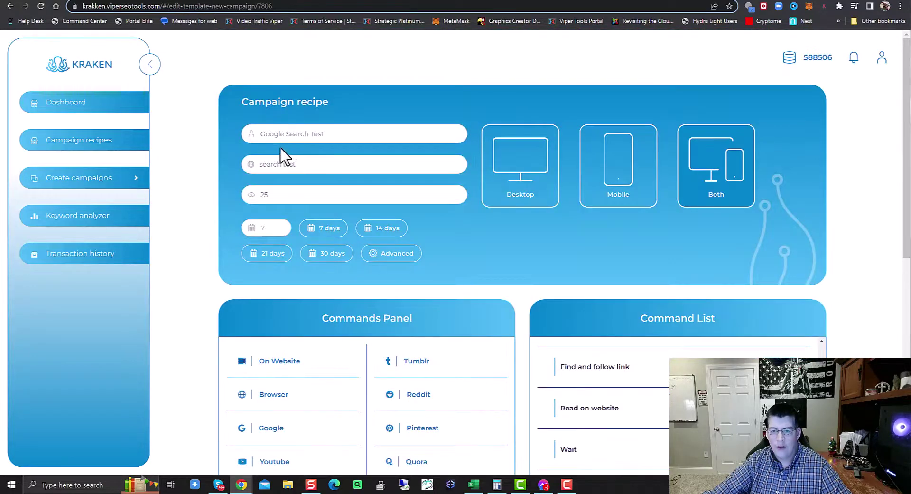
left_click(260, 228)
scroll(238, 261, "down", 5)
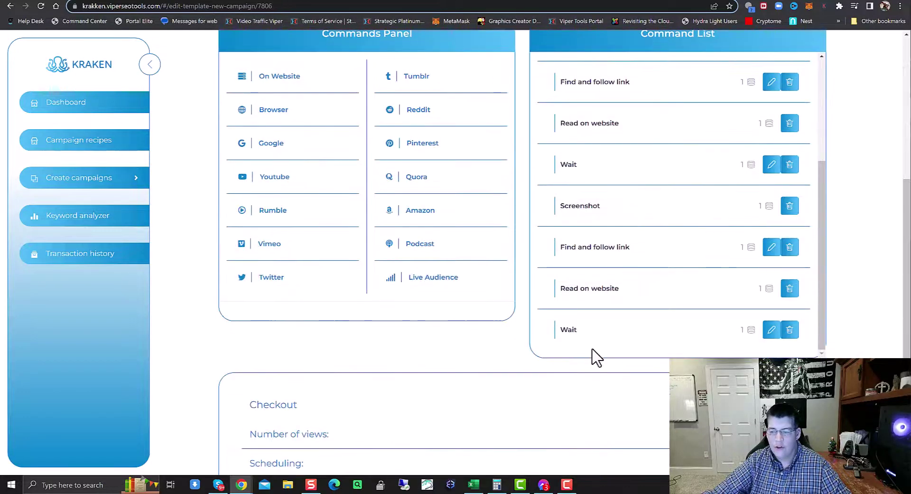
scroll(599, 358, "down", 3)
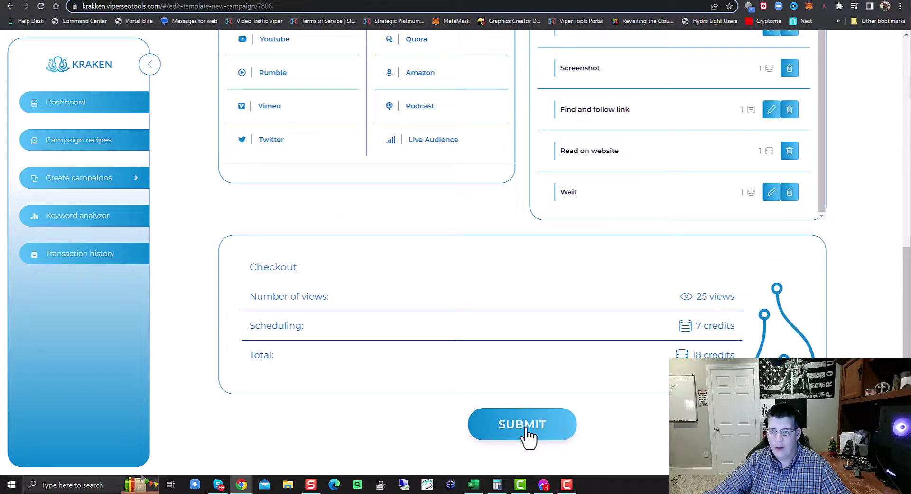
left_click(525, 428)
left_click(451, 306)
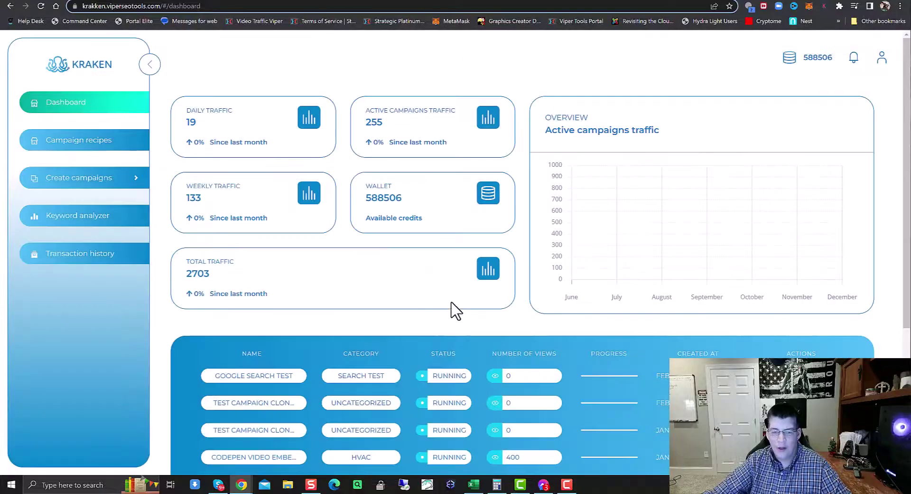
left_click(41, 5)
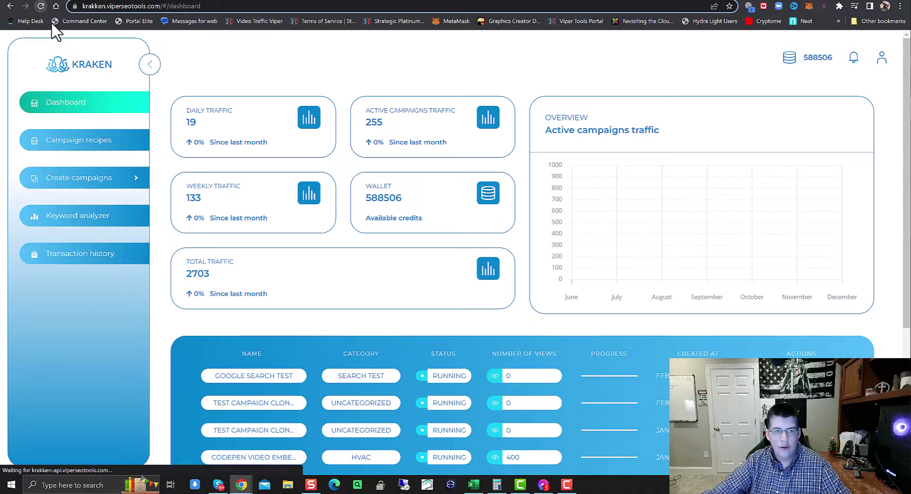
scroll(291, 258, "down", 4)
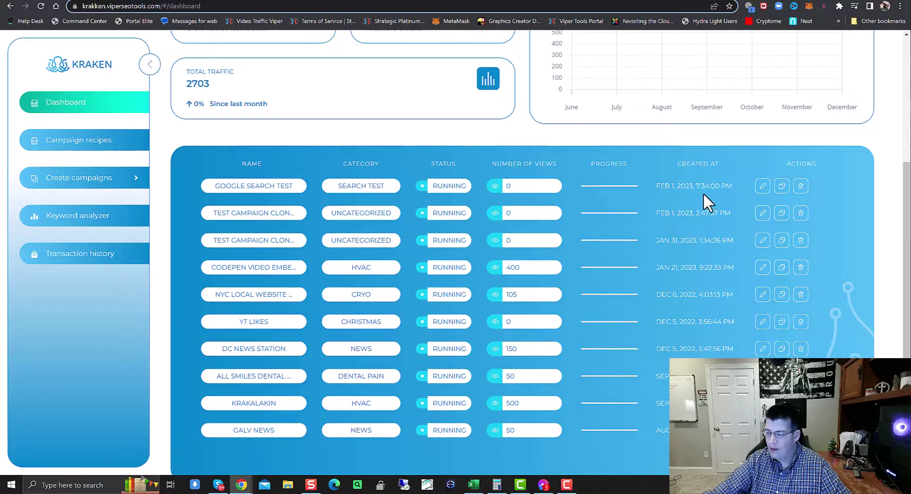
scroll(481, 264, "up", 4)
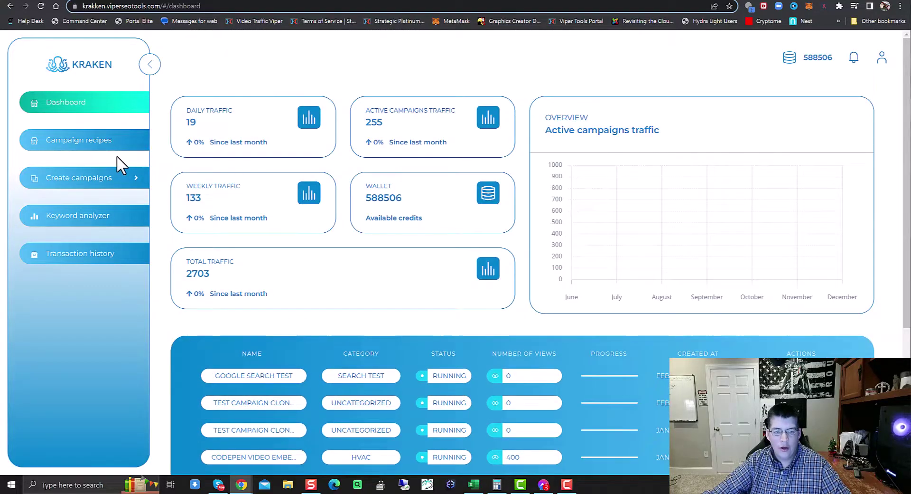
Step: Reopen the Website Bounce Search recipe from Campaign recipes and check its Bounce Search command unchanged
left_click(102, 151)
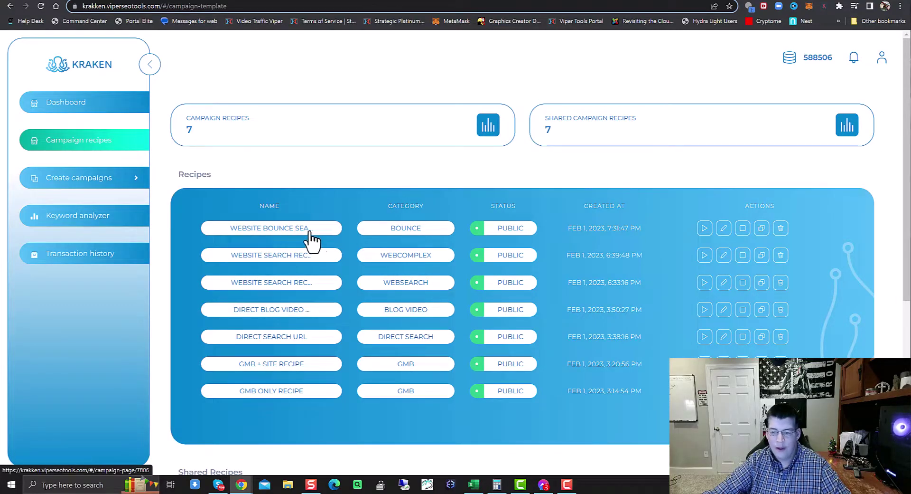
left_click(723, 228)
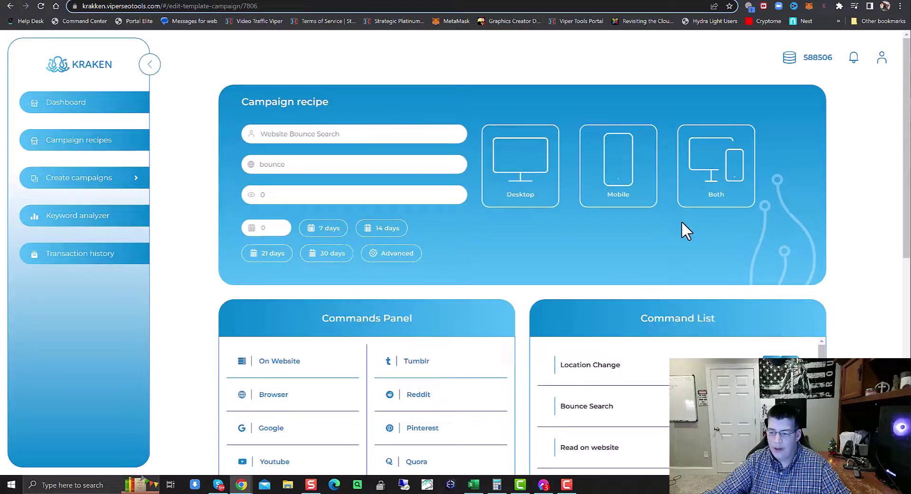
scroll(682, 230, "down", 4)
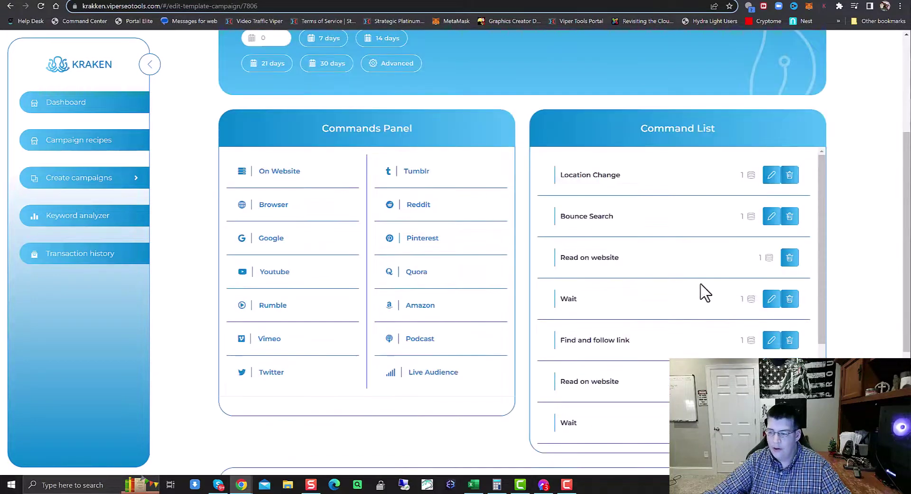
left_click(771, 217)
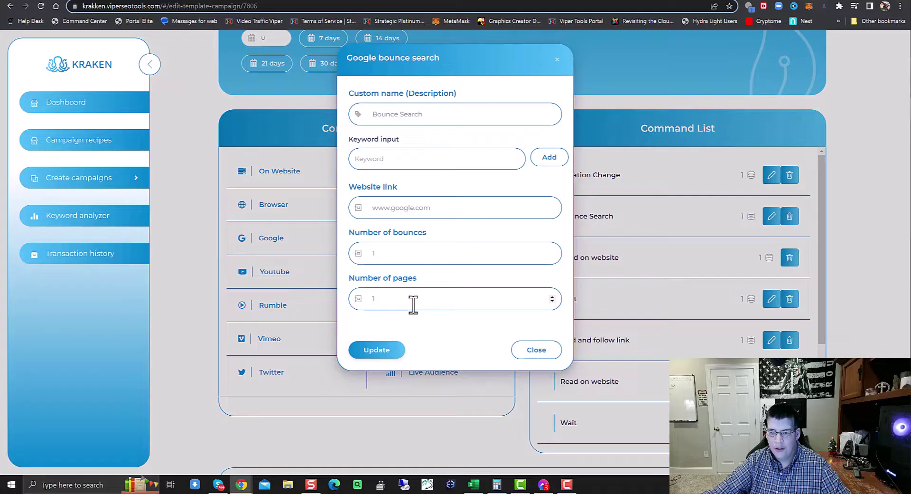
left_click(552, 354)
scroll(232, 246, "up", 4)
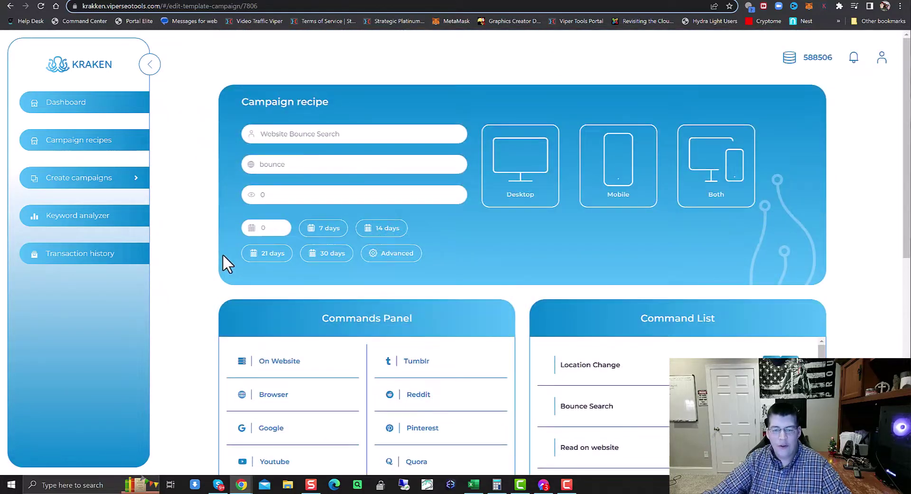